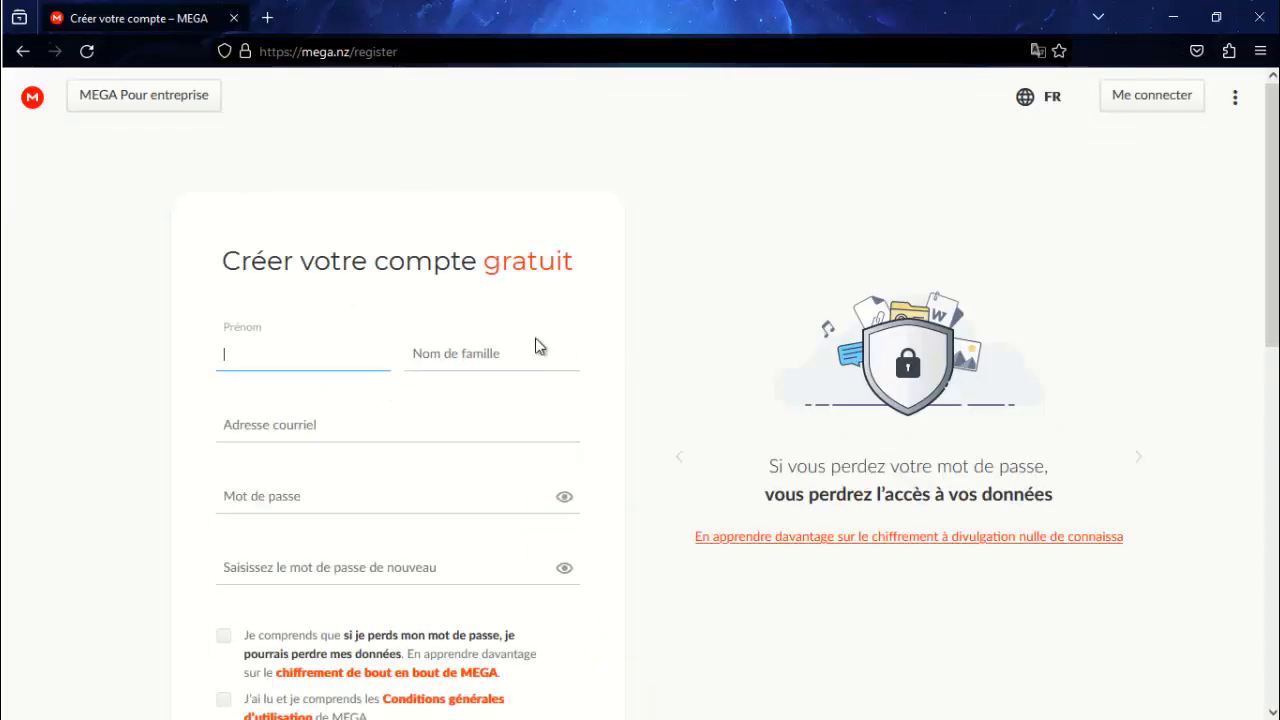
# Step: Leave the MEGA sign-up name, email and password fields blank and minimize Firefox
pyautogui.click(236, 492)
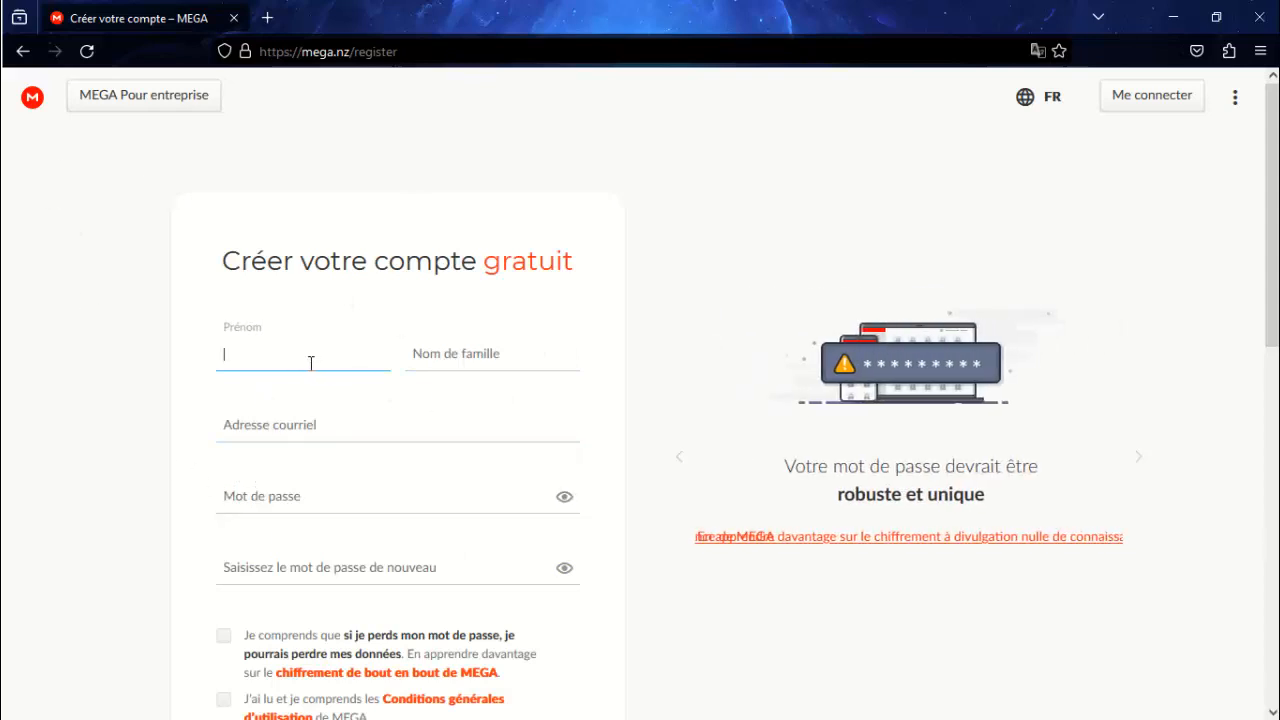
pyautogui.click(456, 362)
pyautogui.click(372, 423)
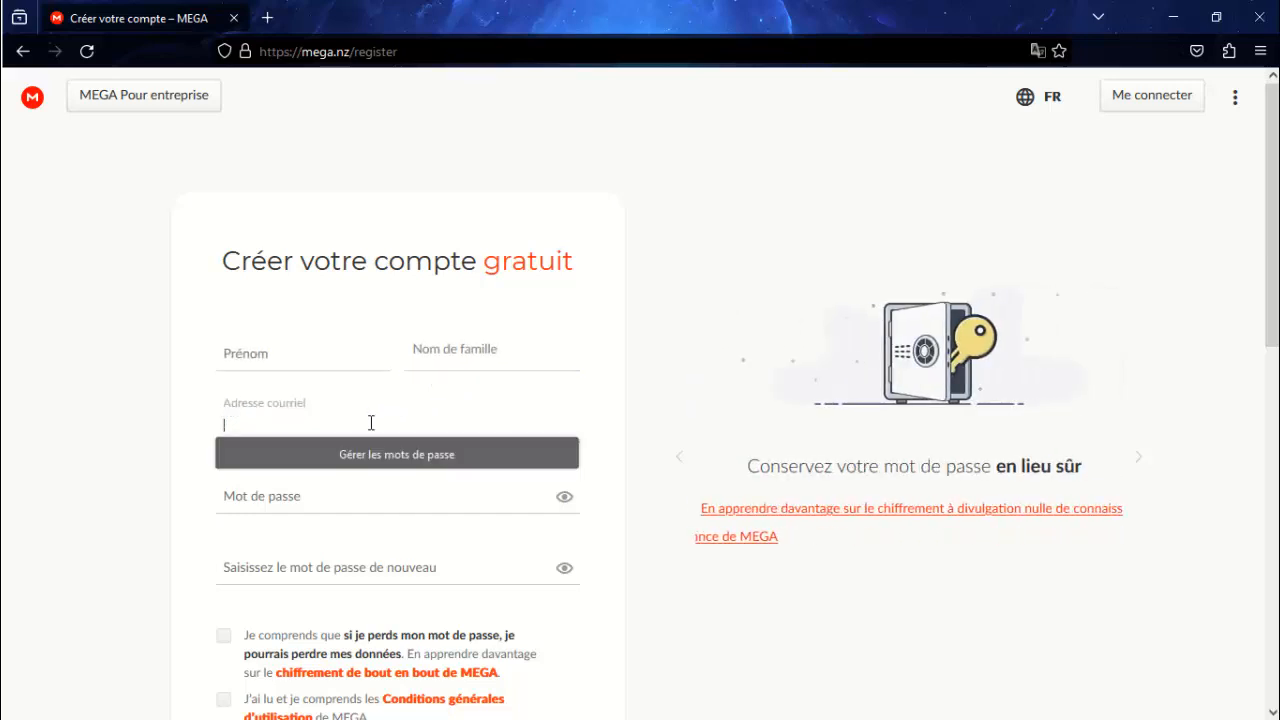
pyautogui.click(315, 505)
pyautogui.click(557, 402)
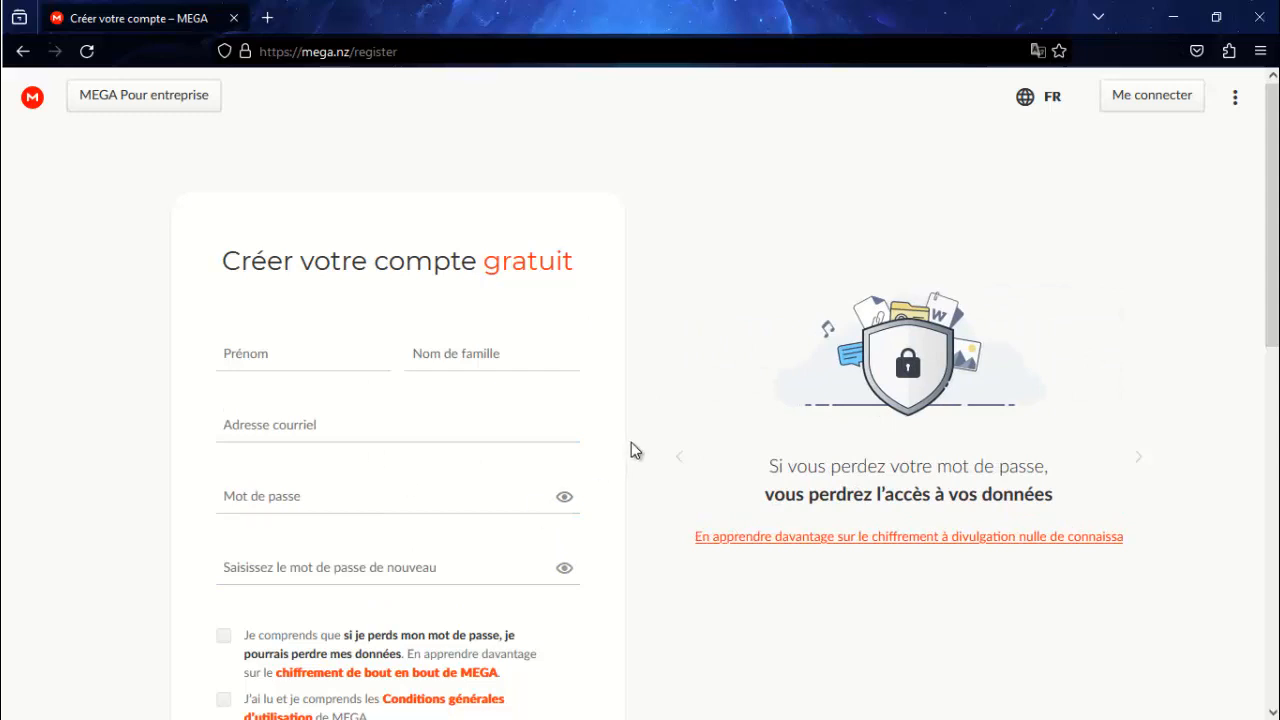
pyautogui.click(1172, 18)
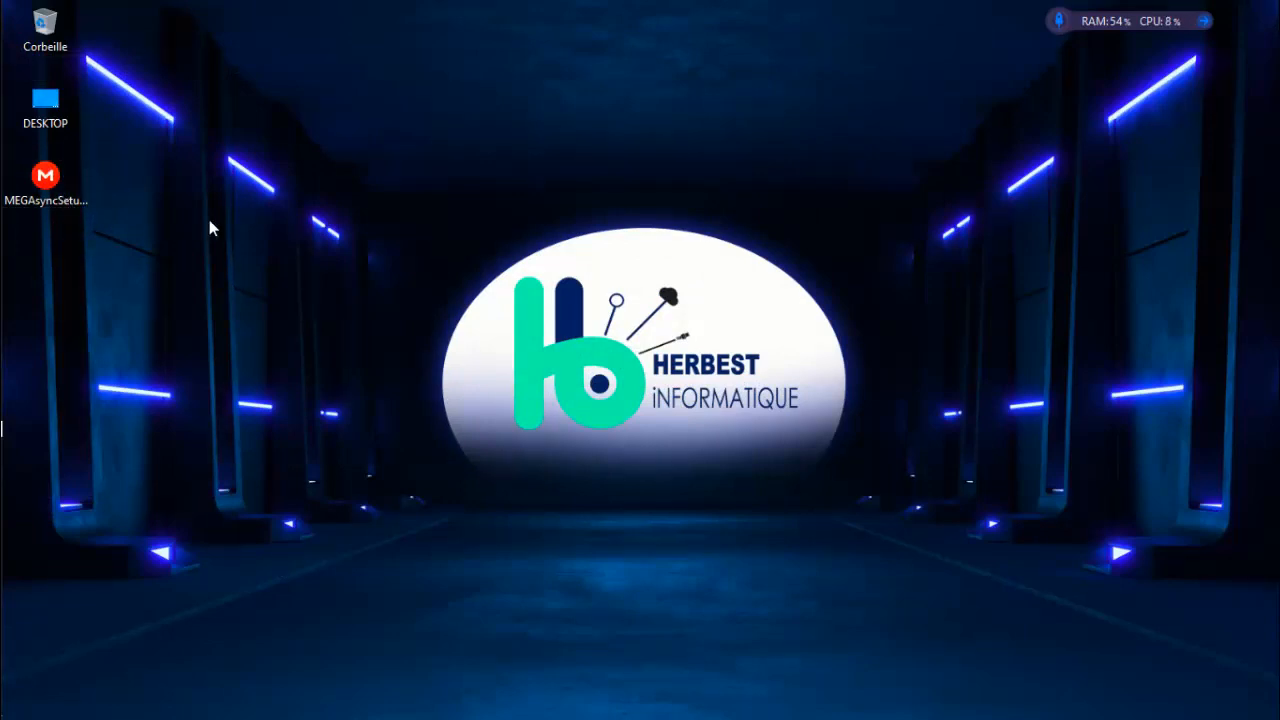
# Step: Run MEGAsyncSetup64 and install MEGAsync 4.9.6 in Français with the default pages
pyautogui.doubleClick(57, 189)
pyautogui.click(281, 243)
pyautogui.press('Return')
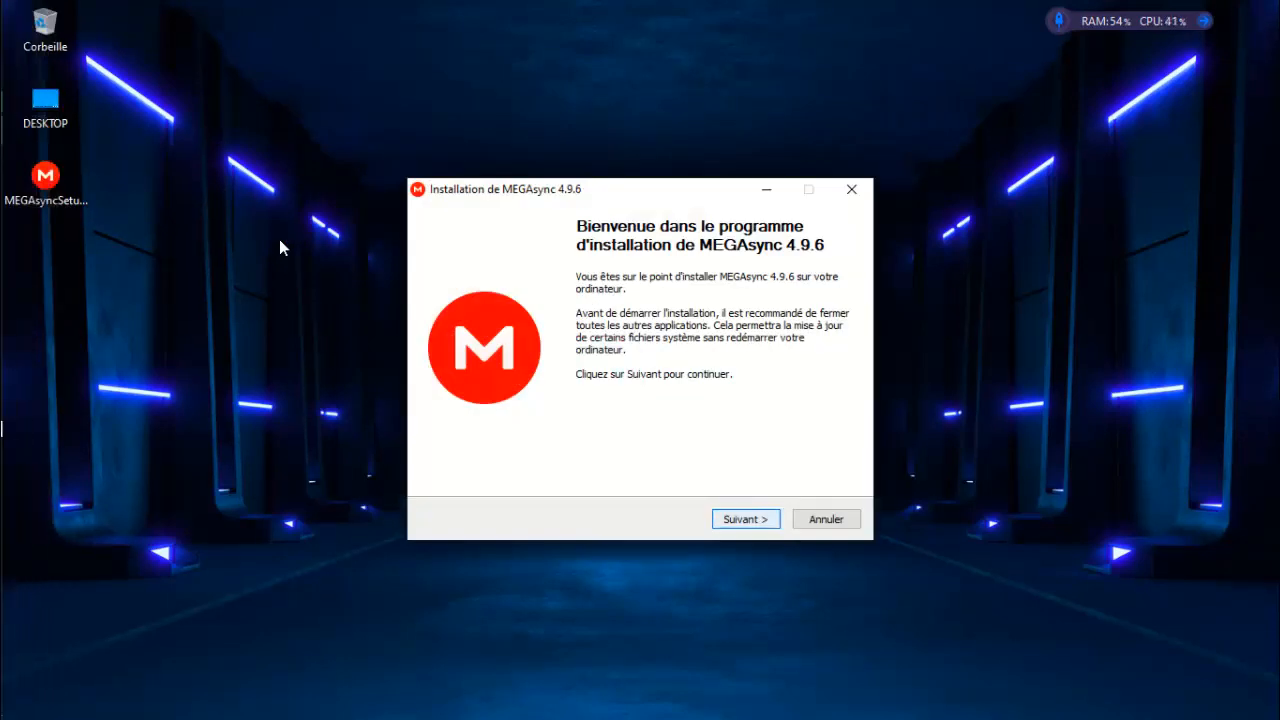
pyautogui.press('Return')
pyautogui.press('Return')
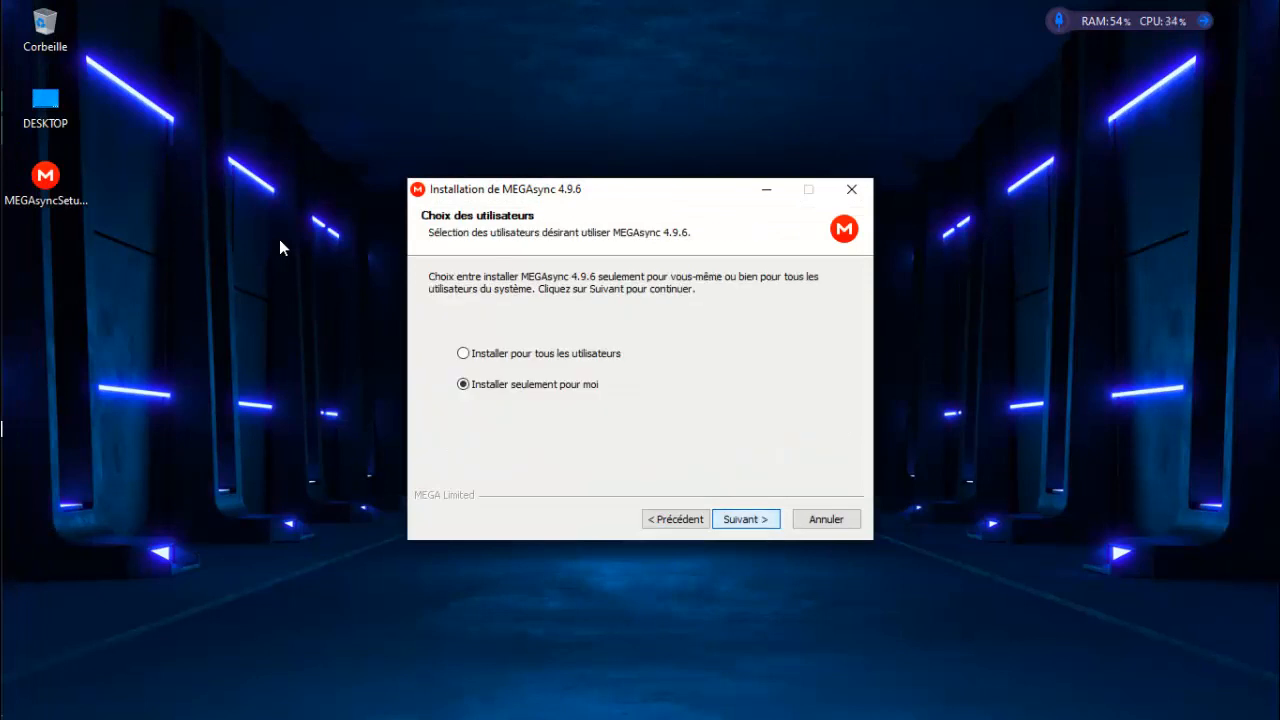
pyautogui.press('Return')
pyautogui.press('Return')
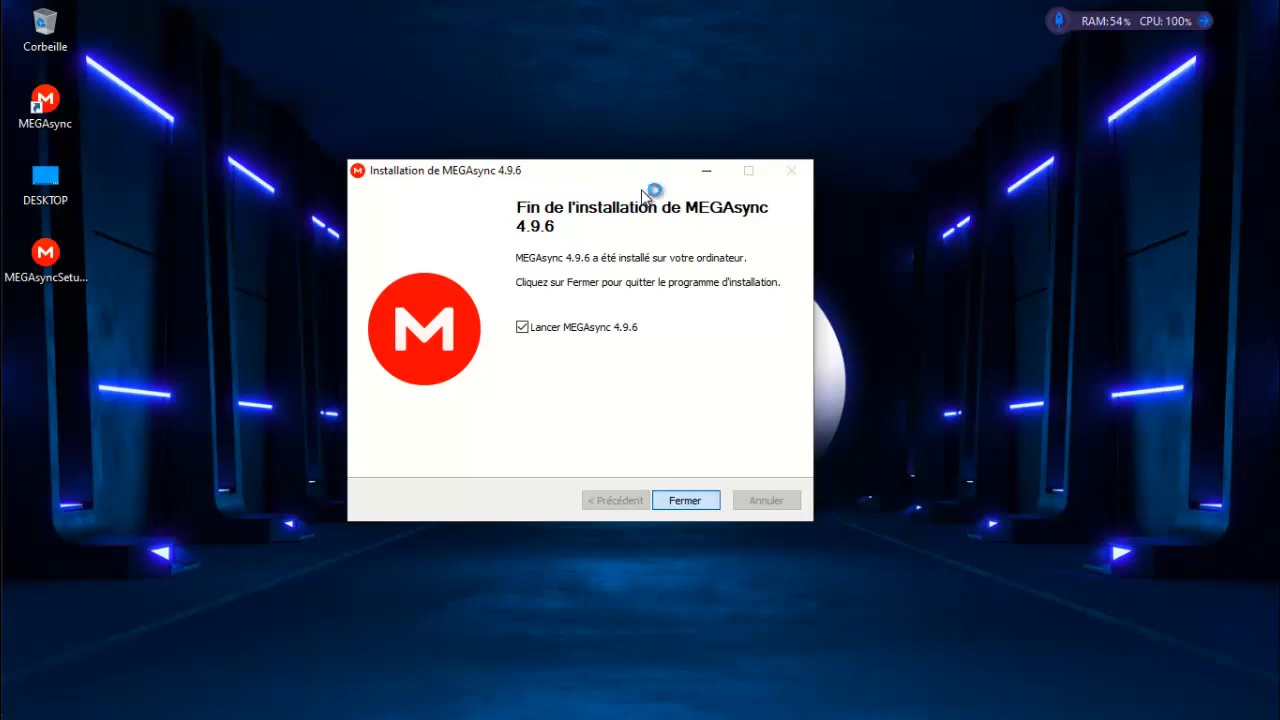
pyautogui.press('Return')
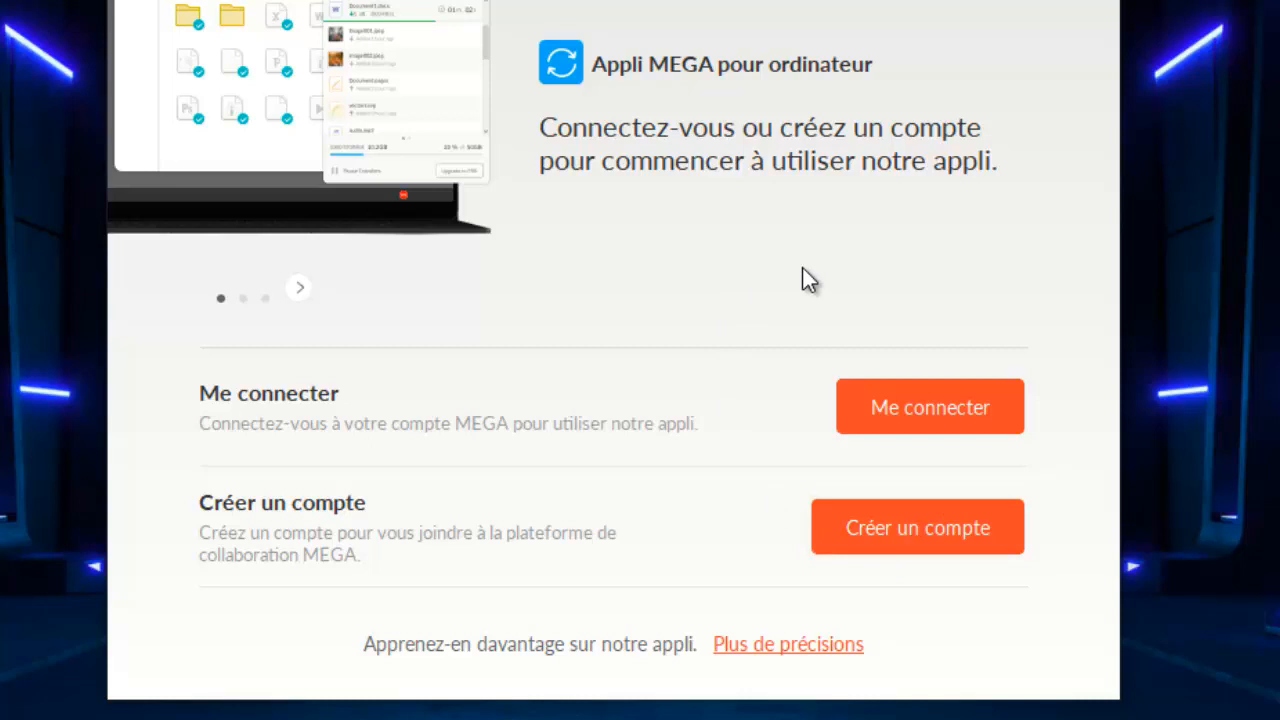
# Step: Log in to MEGAsync with the account's e-mail address and password
pyautogui.click(952, 400)
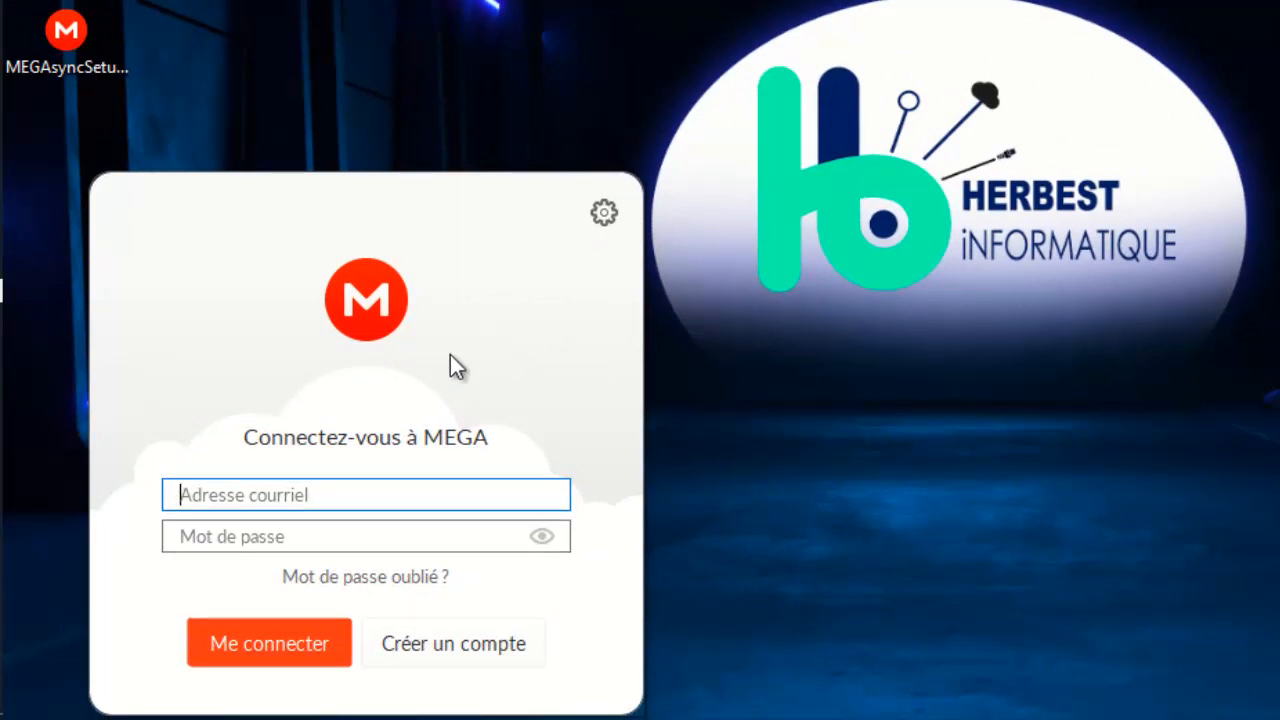
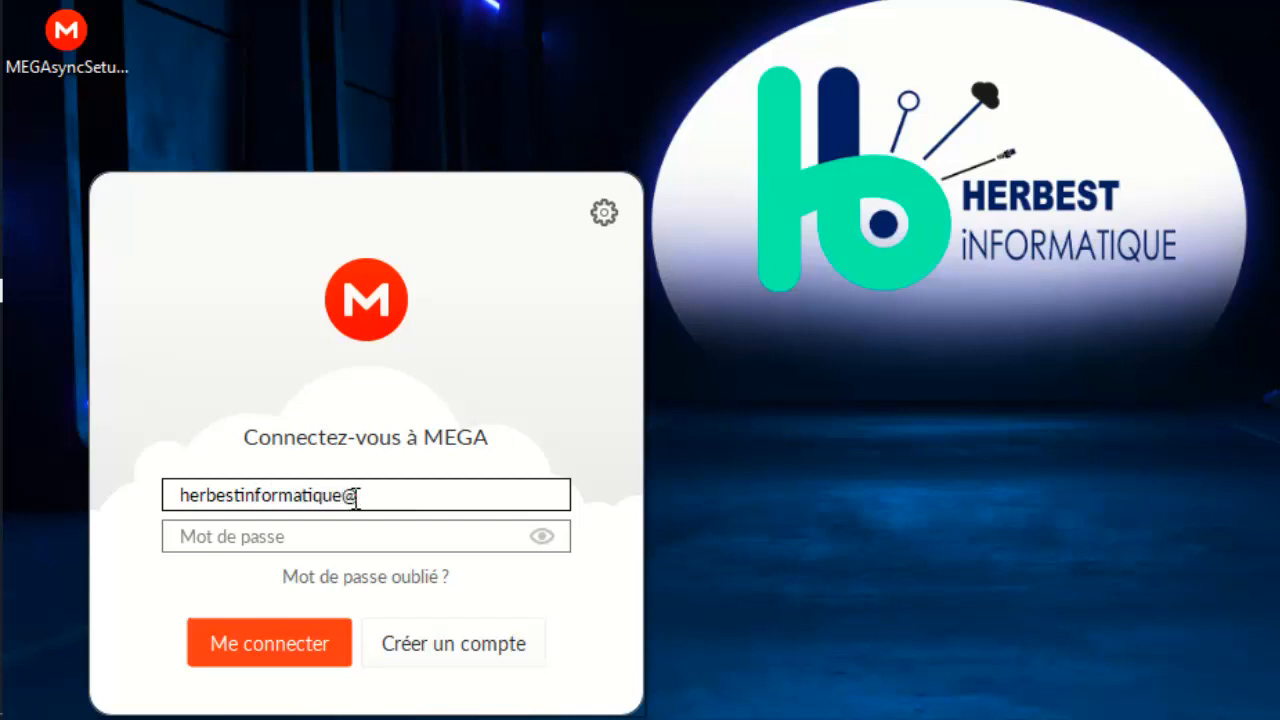
pyautogui.press('Tab')
pyautogui.write('*****')
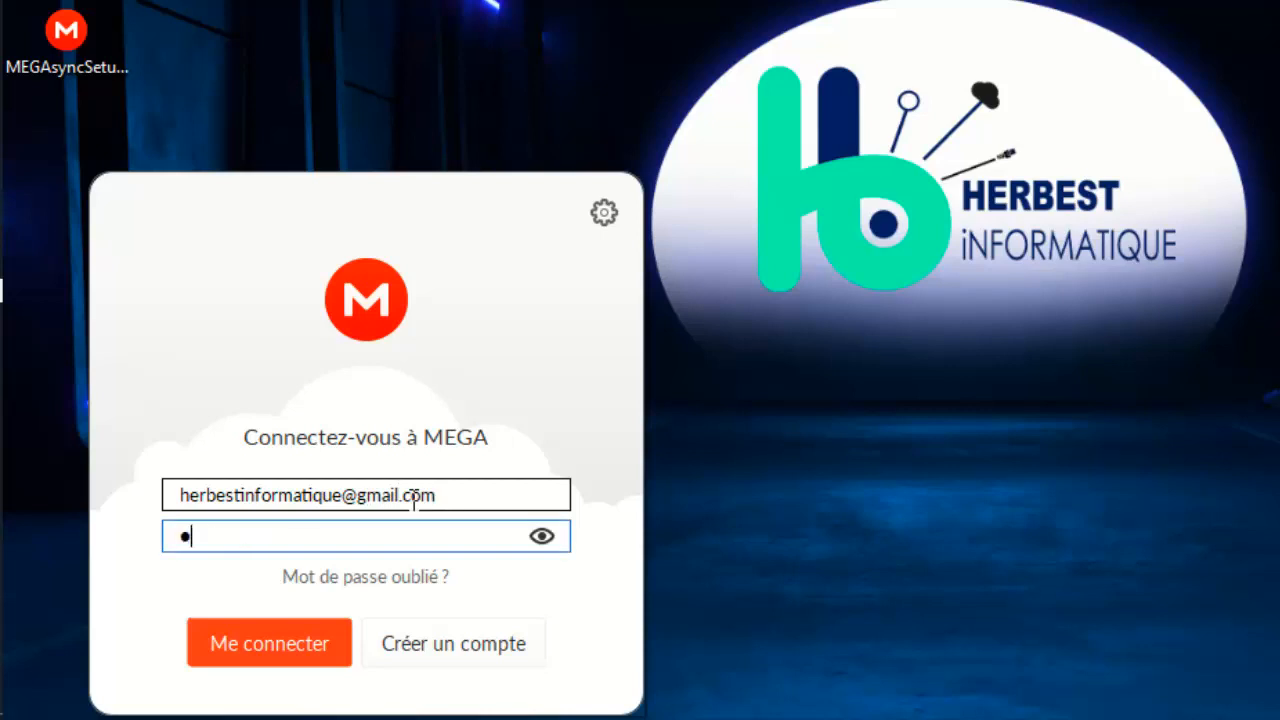
pyautogui.write('*****')
pyautogui.click(285, 634)
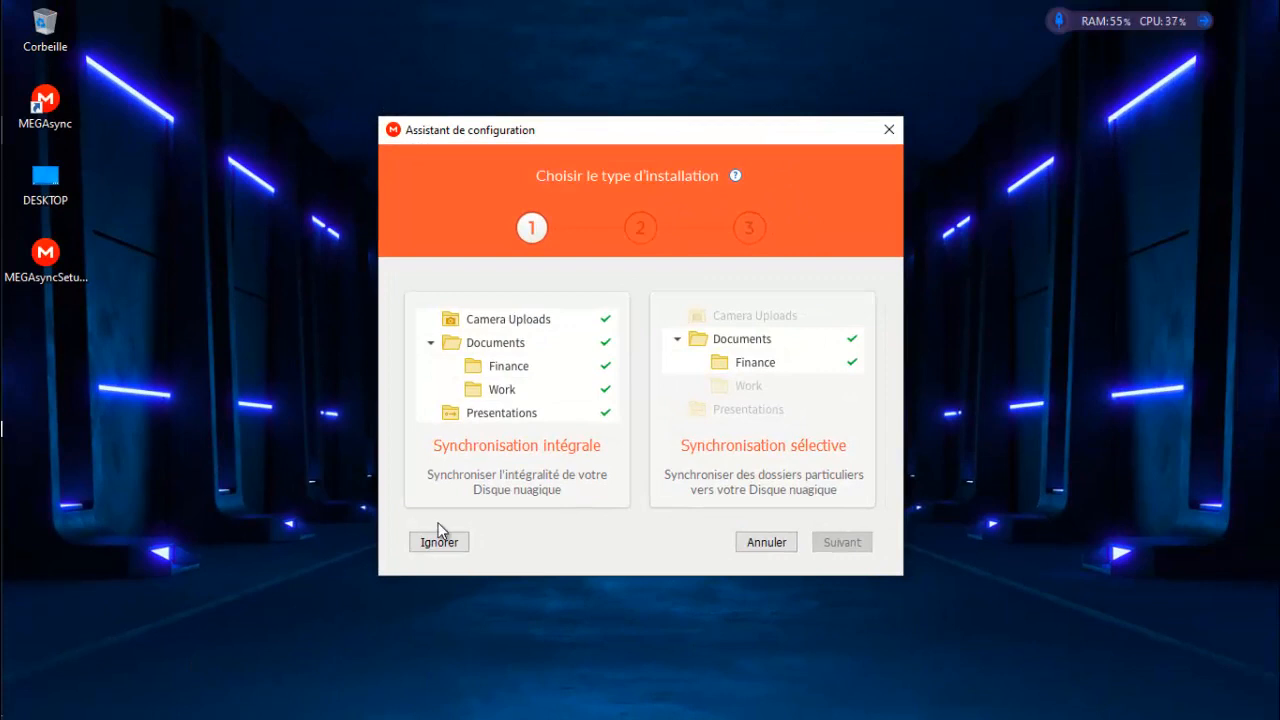
# Step: Skip the sync wizard, briefly check Paramètres, and reopen MEGAsync showing 2,27 Mo of 30 Go
pyautogui.click(439, 542)
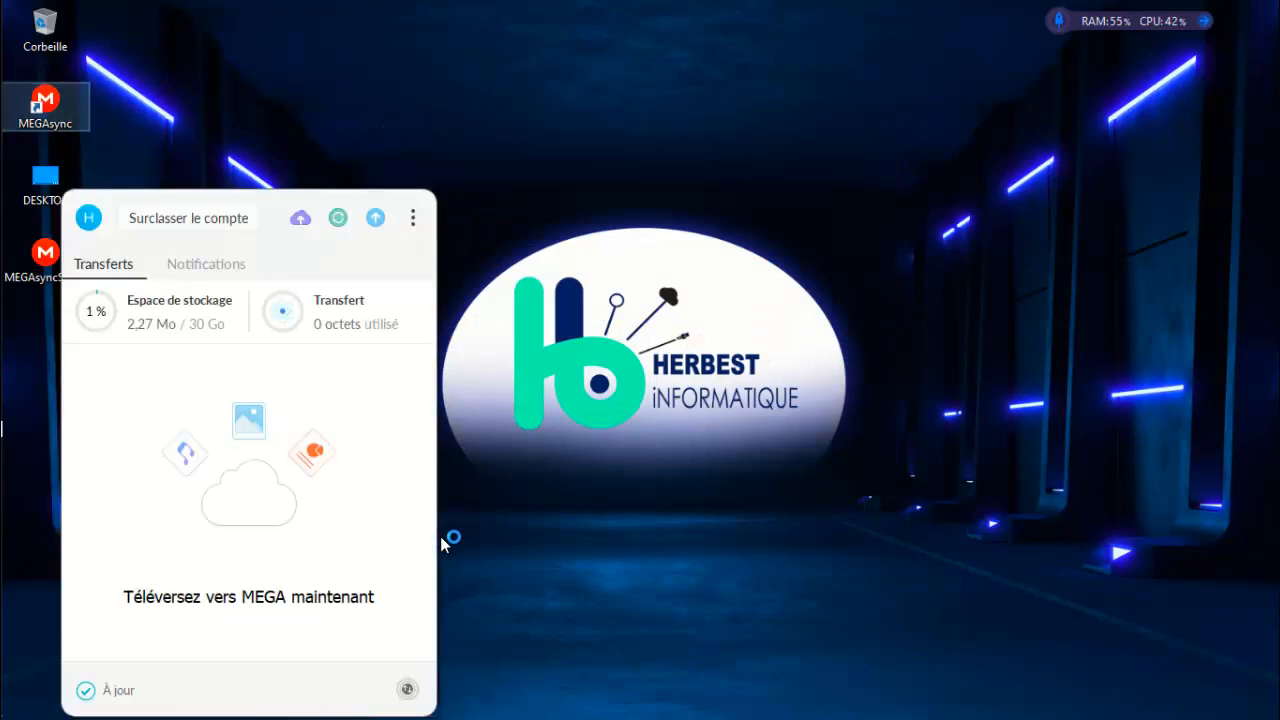
pyautogui.click(89, 218)
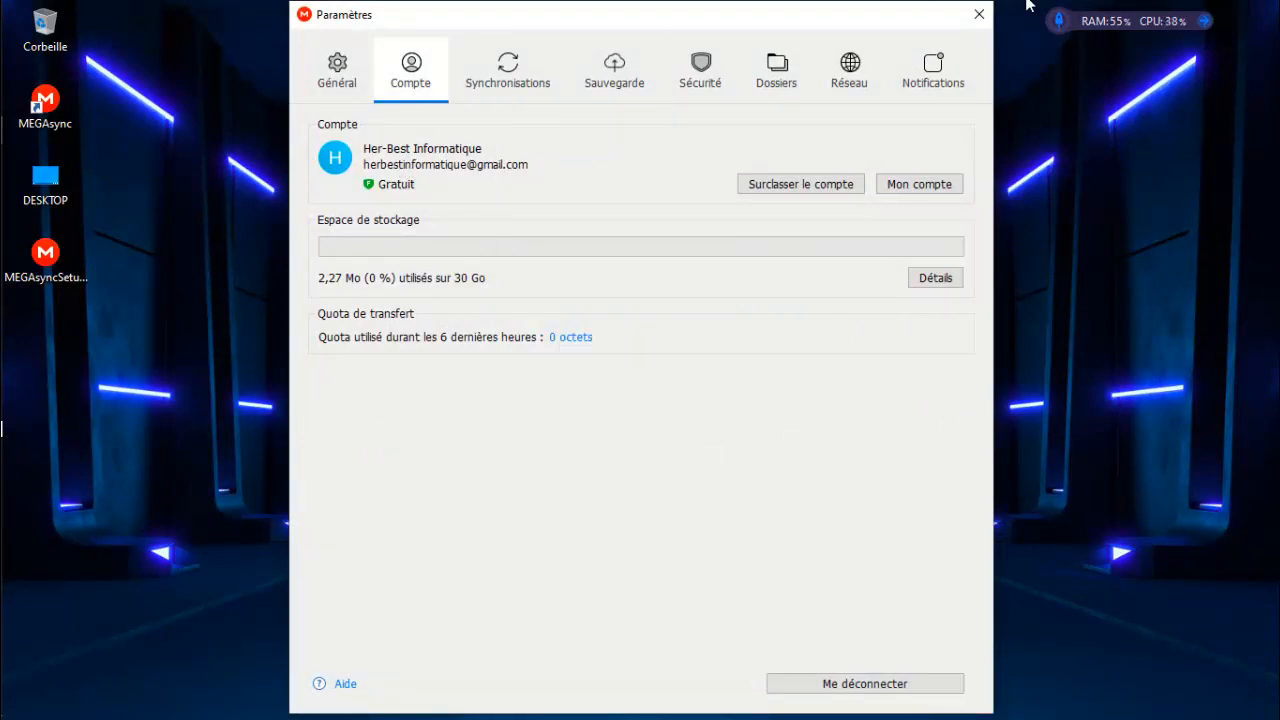
pyautogui.click(987, 16)
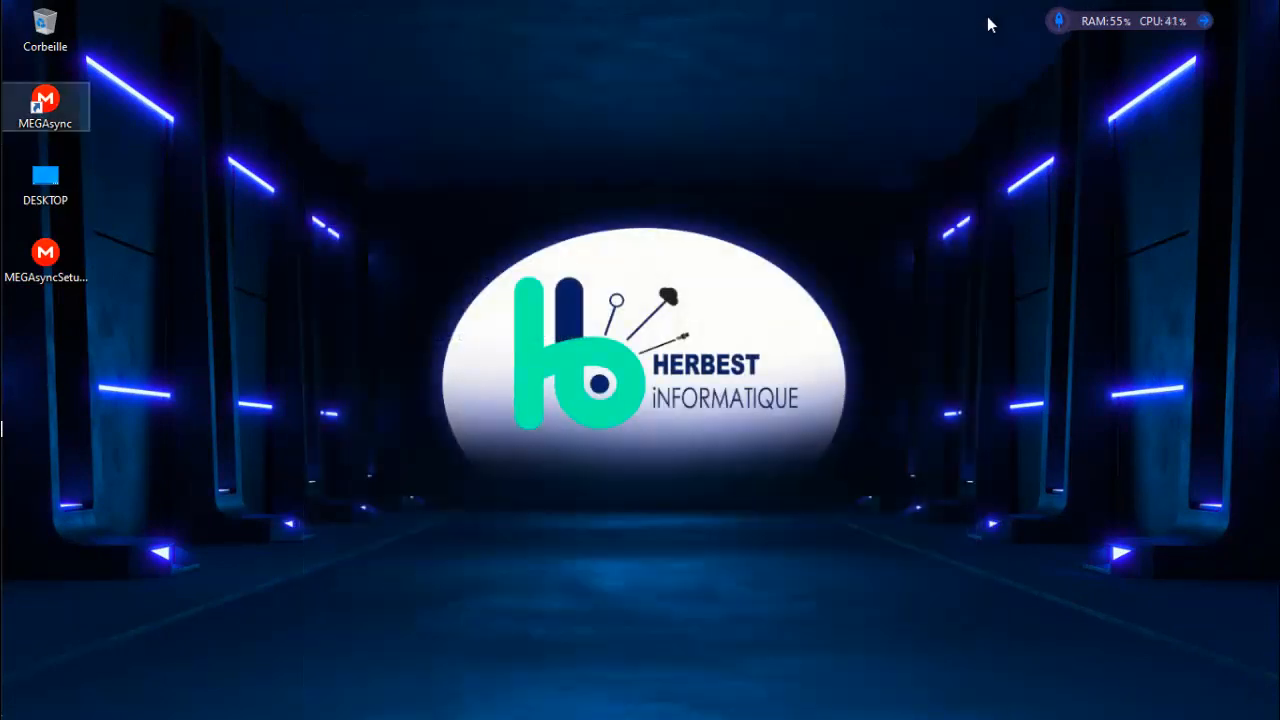
pyautogui.doubleClick(71, 109)
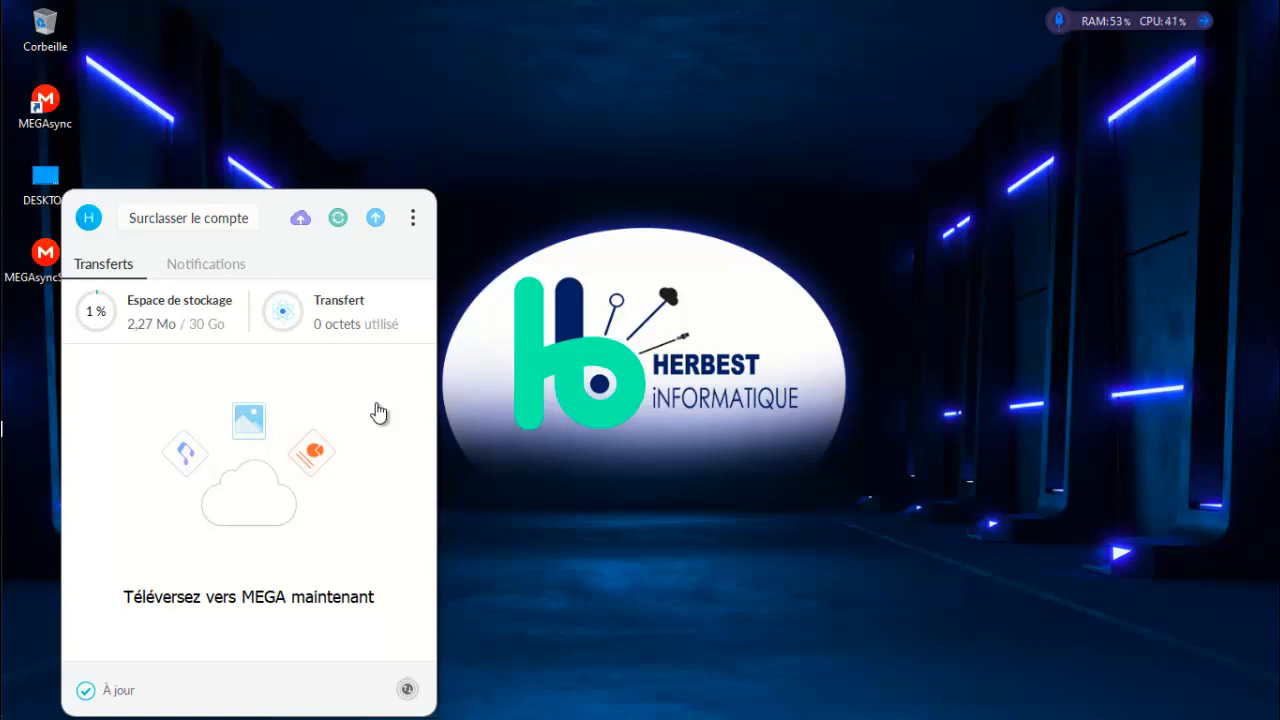
# Step: Begin an upload to MEGA, then make and open a new desktop folder 'mes fichiers'
pyautogui.click(376, 222)
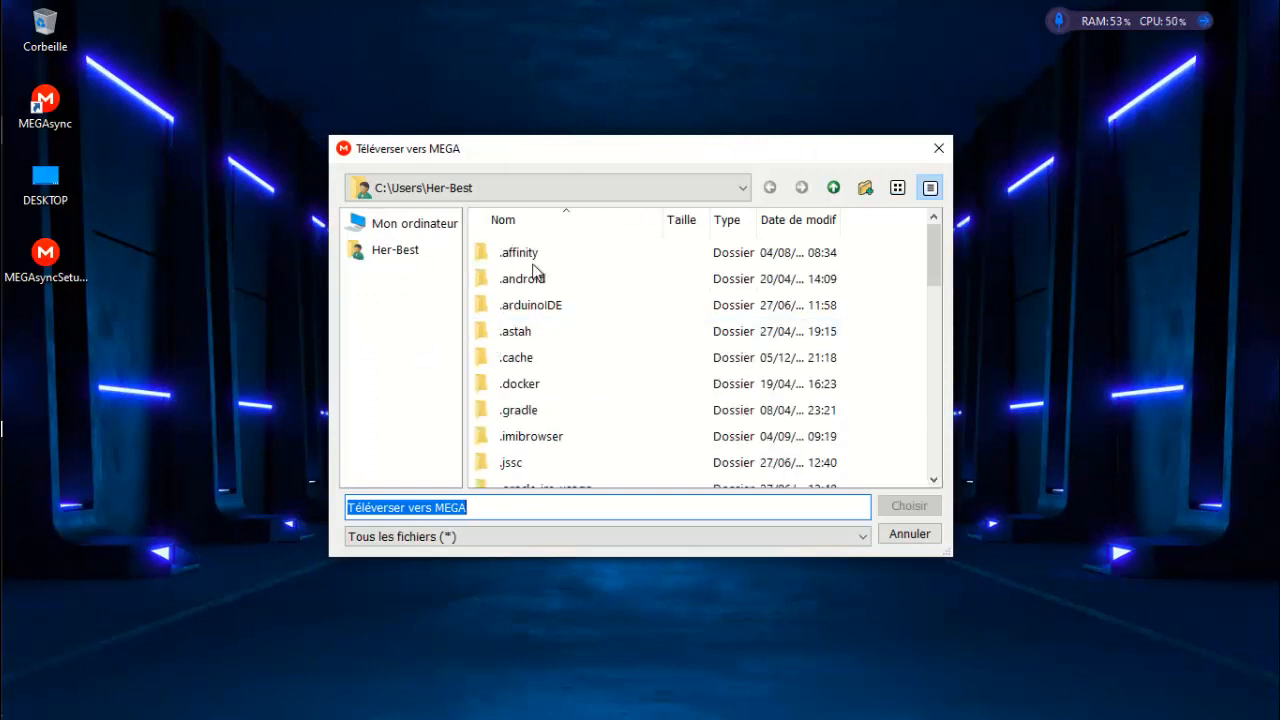
pyautogui.rightClick(130, 329)
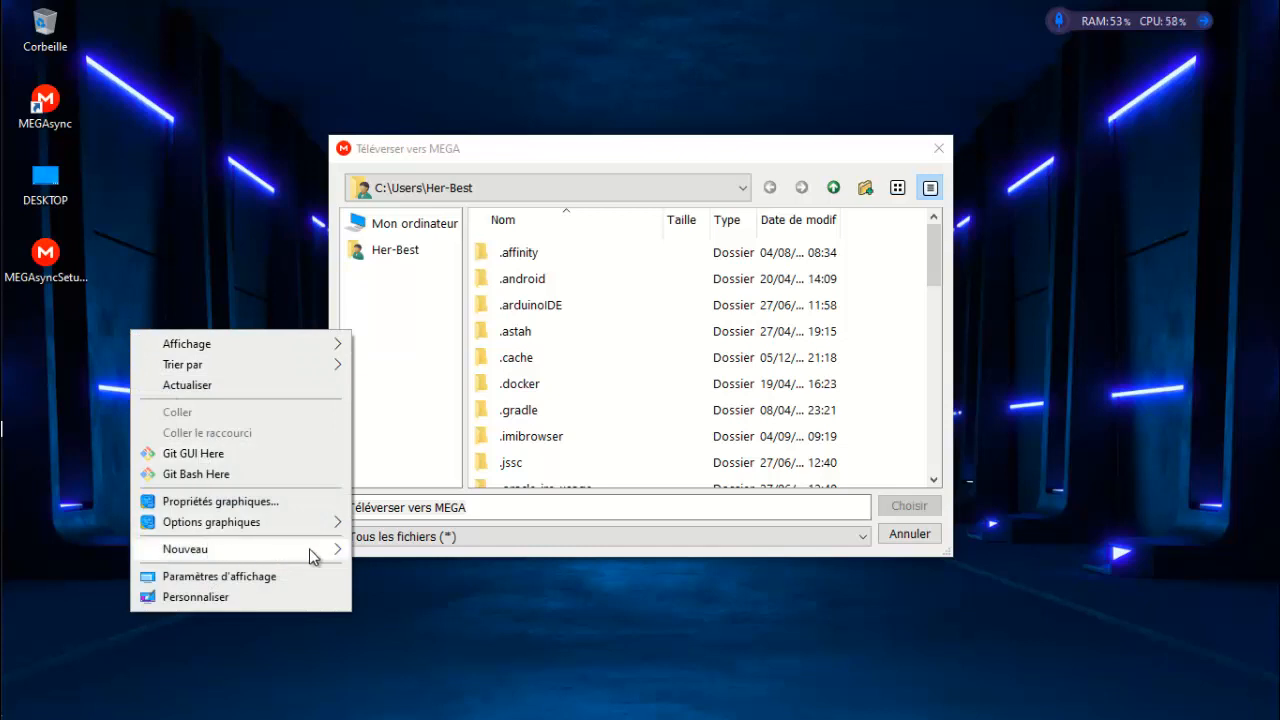
pyautogui.moveTo(309, 550)
pyautogui.click(510, 252)
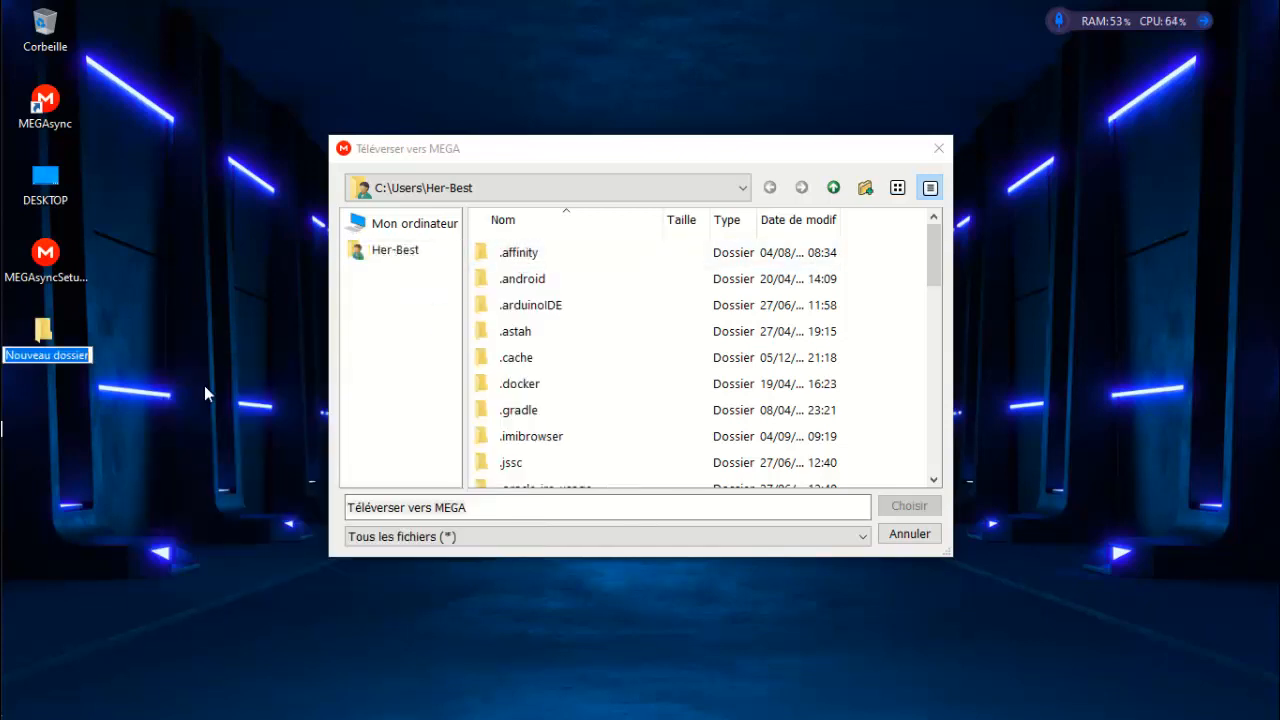
pyautogui.write('mes d')
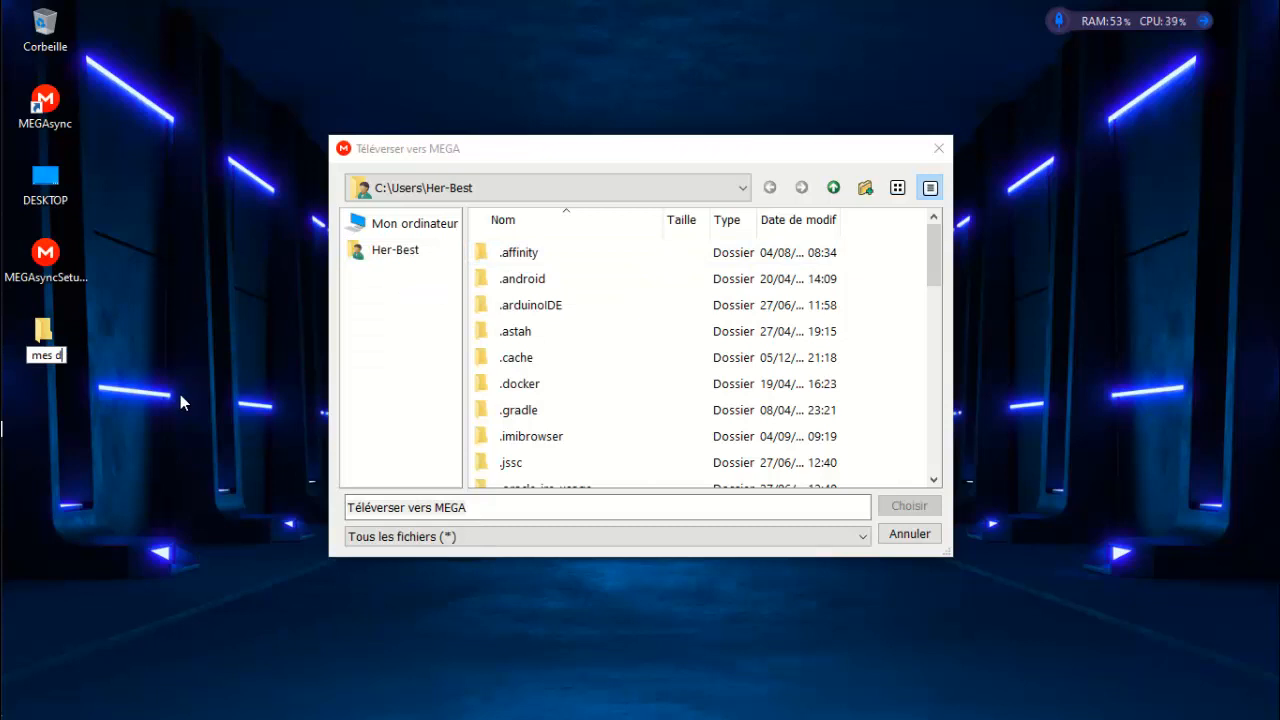
pyautogui.press('BackSpace')
pyautogui.write('fichiers')
pyautogui.press('Return')
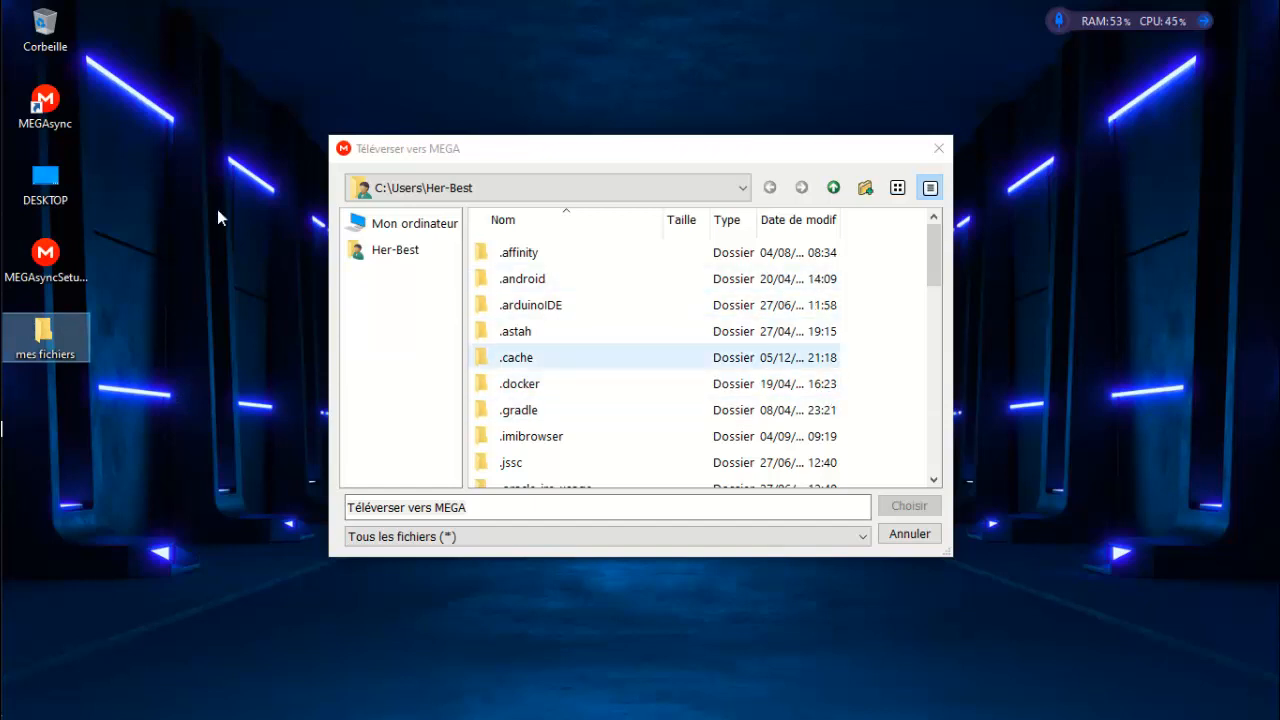
pyautogui.doubleClick(52, 330)
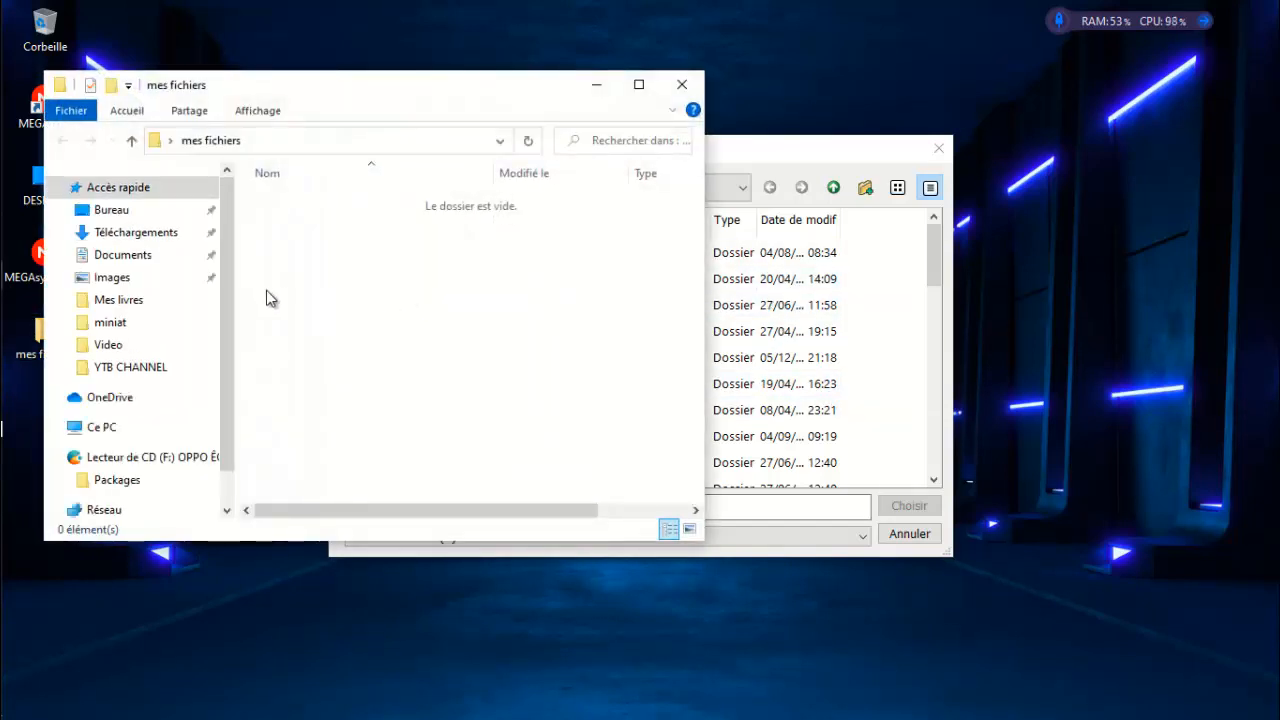
# Step: Add an empty text document 'doc' to mes fichiers and close the folder window
pyautogui.rightClick(367, 271)
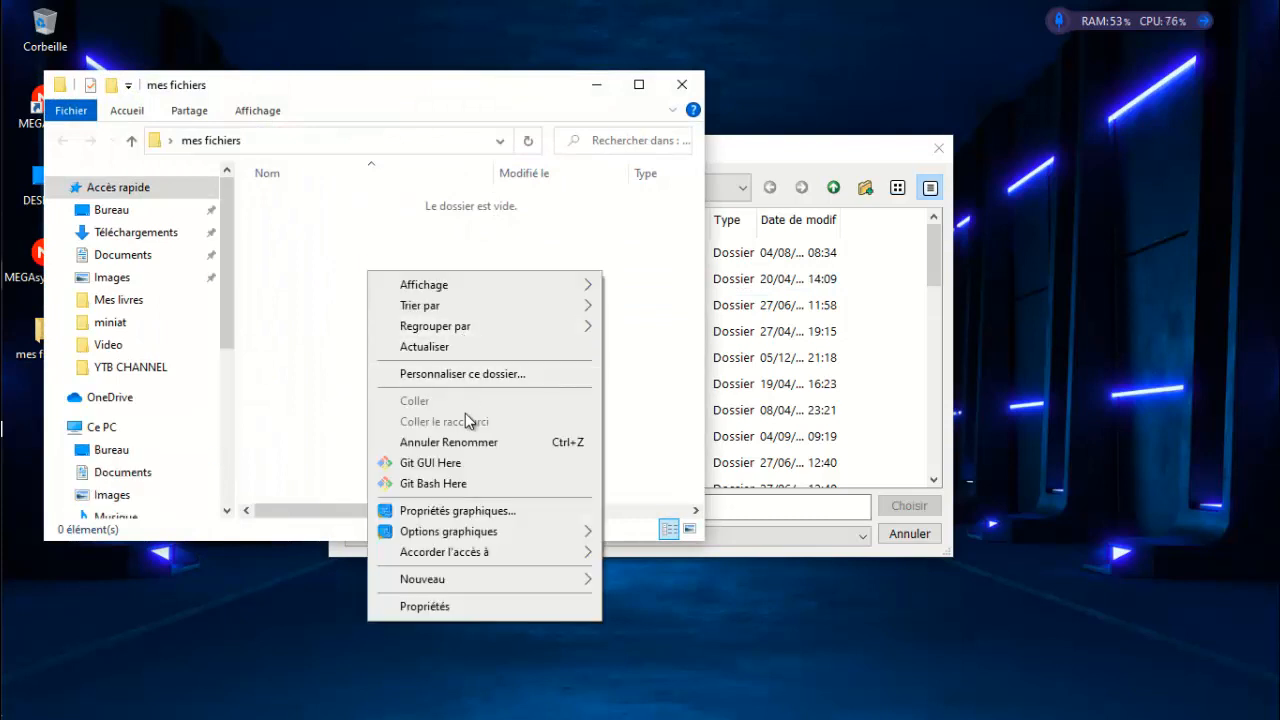
pyautogui.moveTo(436, 586)
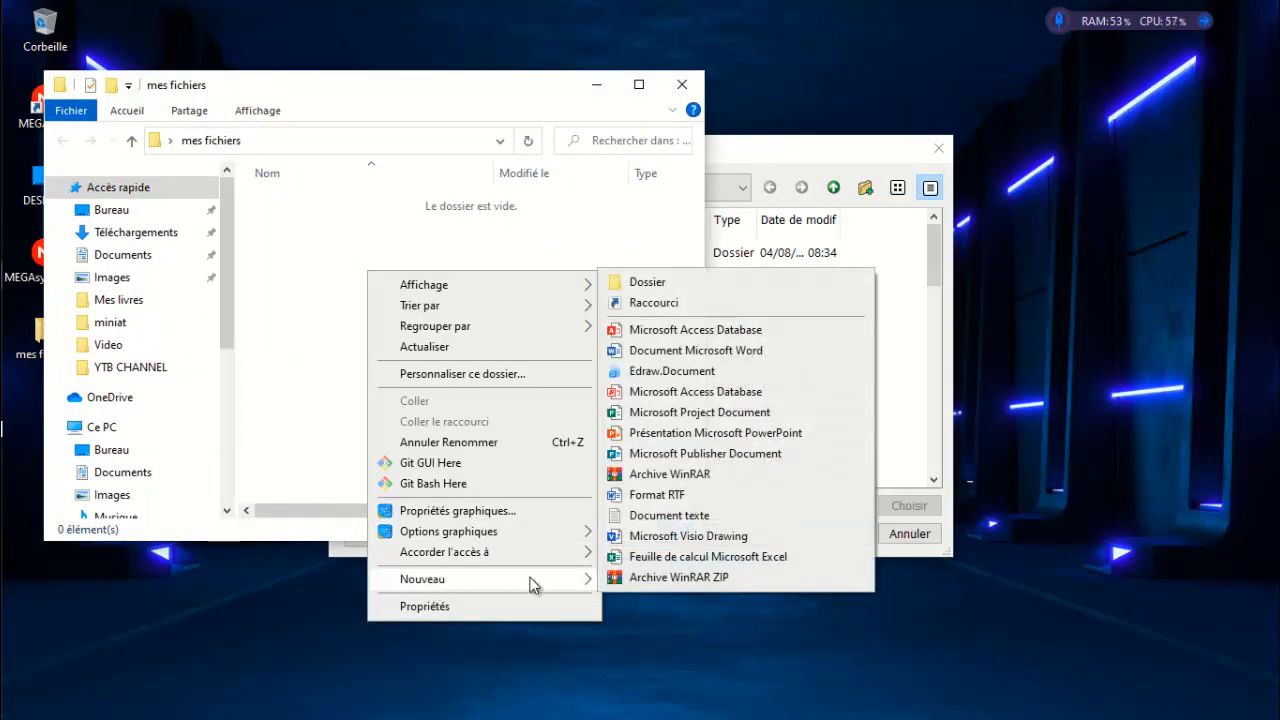
pyautogui.click(690, 515)
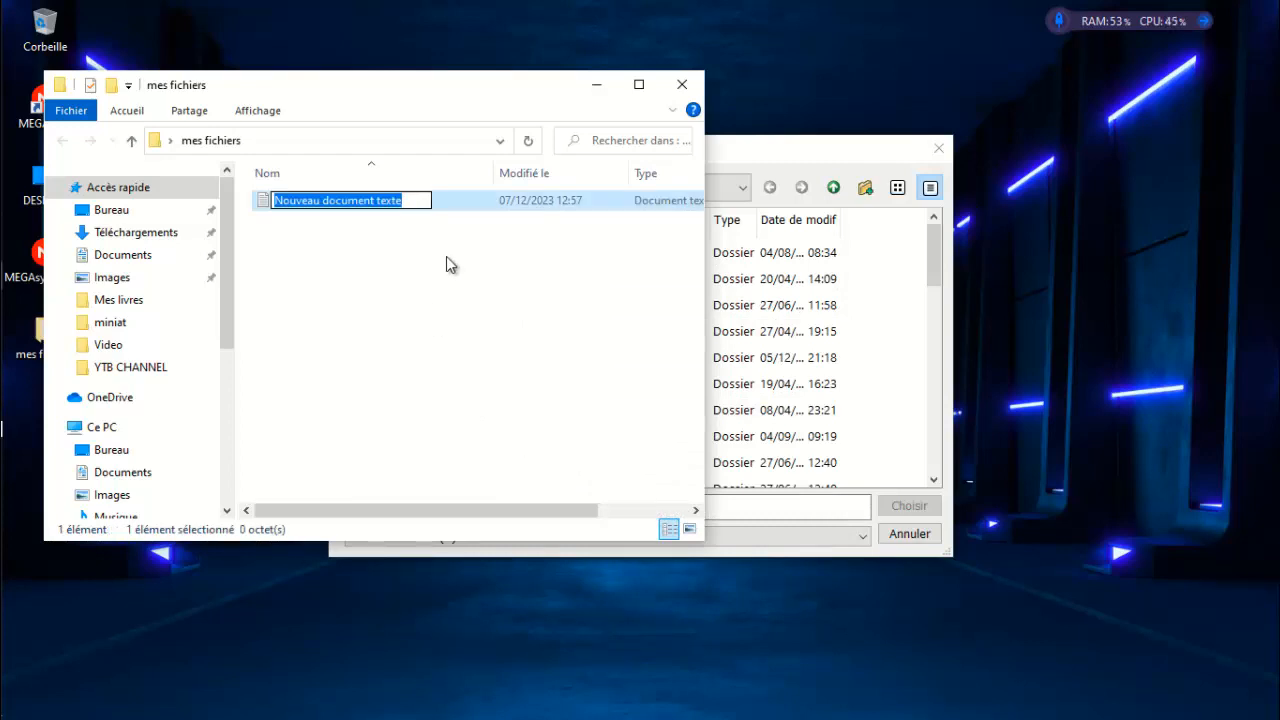
pyautogui.write('doc')
pyautogui.press('Return')
pyautogui.click(682, 84)
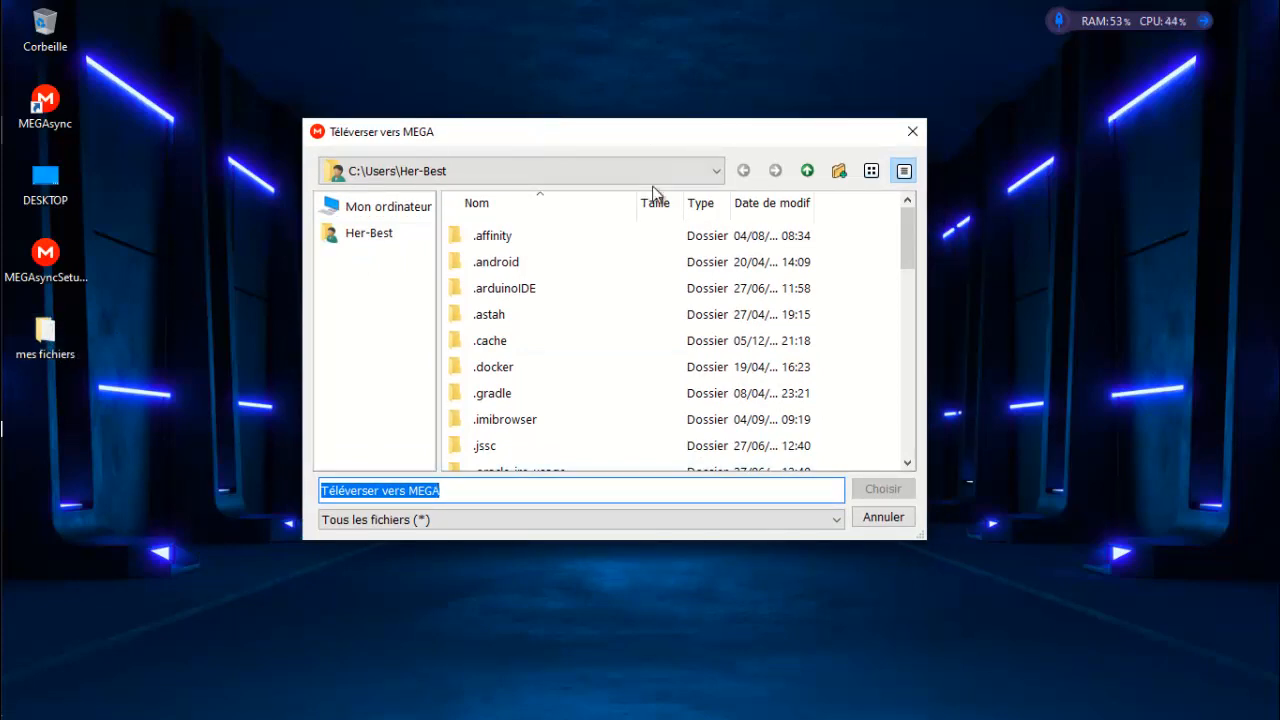
# Step: Go to the Desktop in the file chooser and pick the 'mes fichiers' folder for upload
pyautogui.click(412, 236)
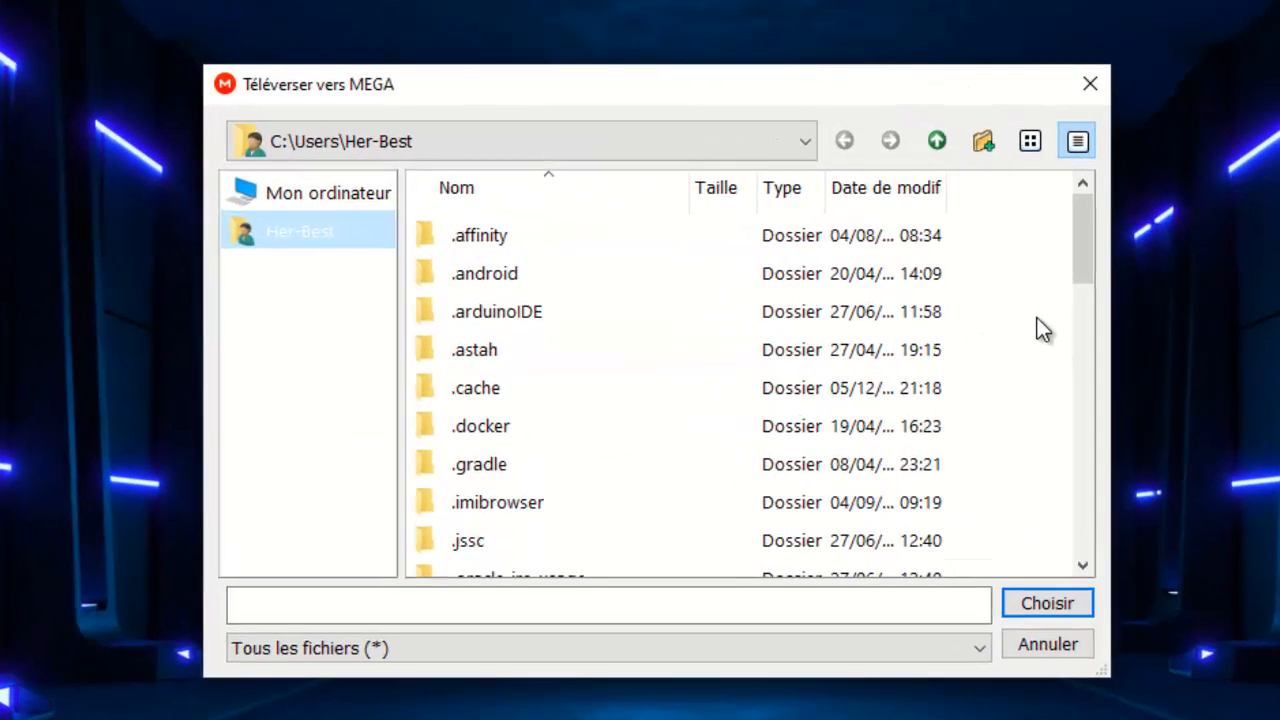
pyautogui.moveTo(1089, 271); pyautogui.dragTo(1114, 391)
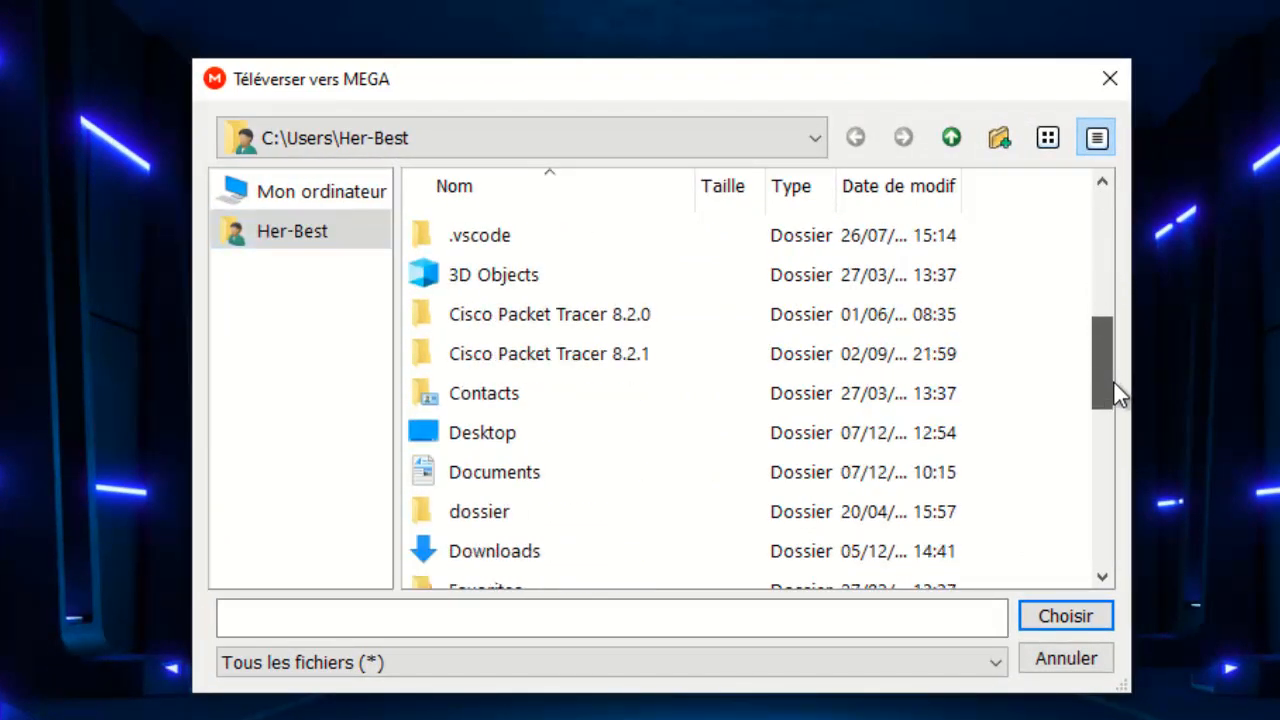
pyautogui.click(519, 437)
pyautogui.doubleClick(519, 432)
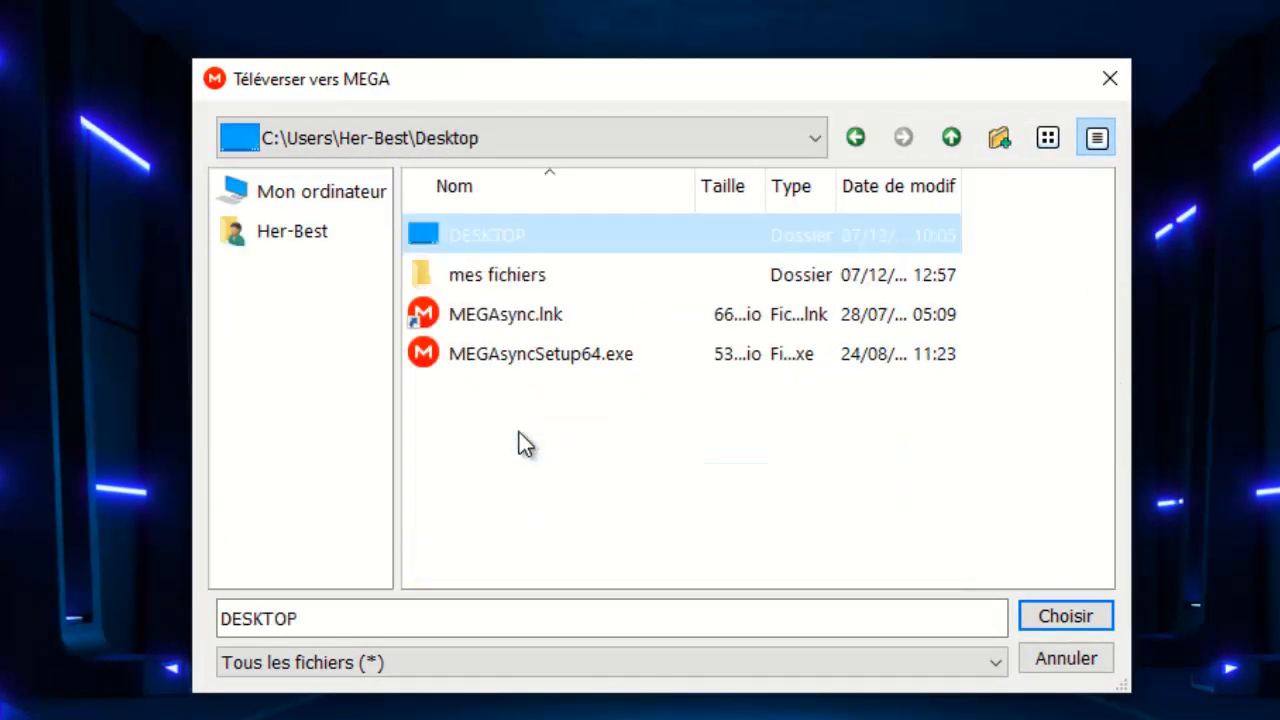
pyautogui.click(507, 275)
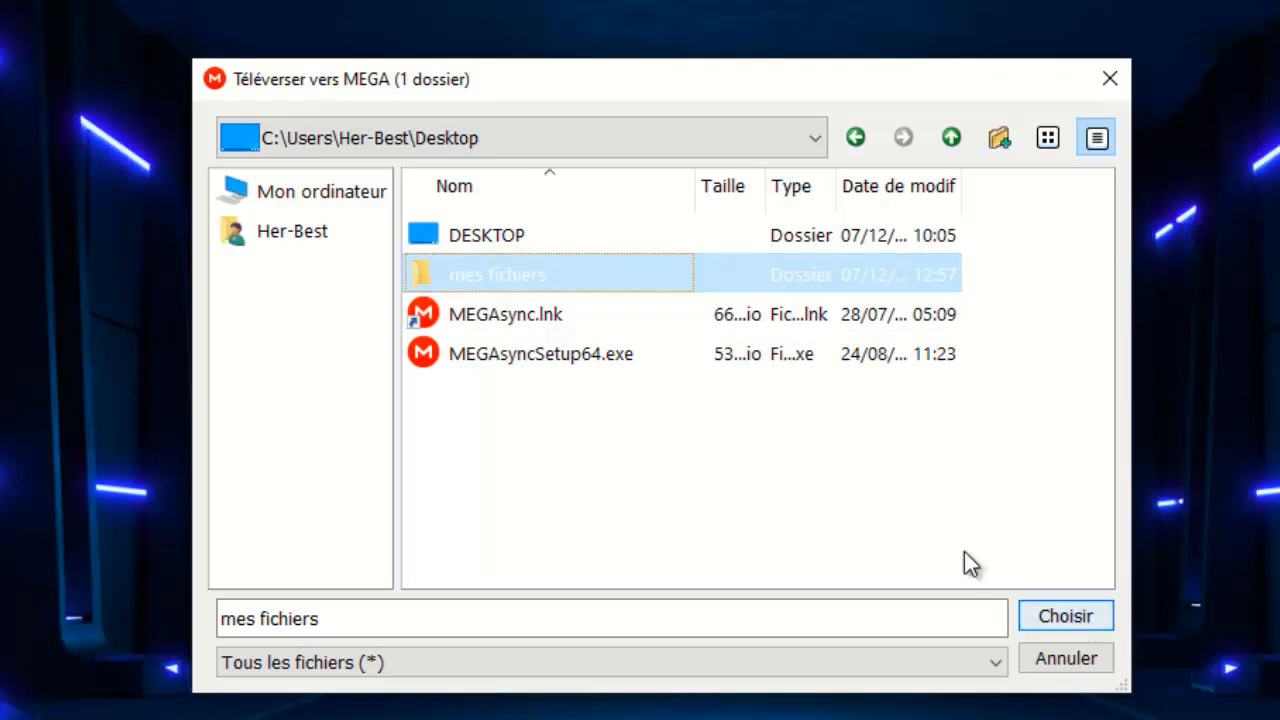
pyautogui.doubleClick(514, 276)
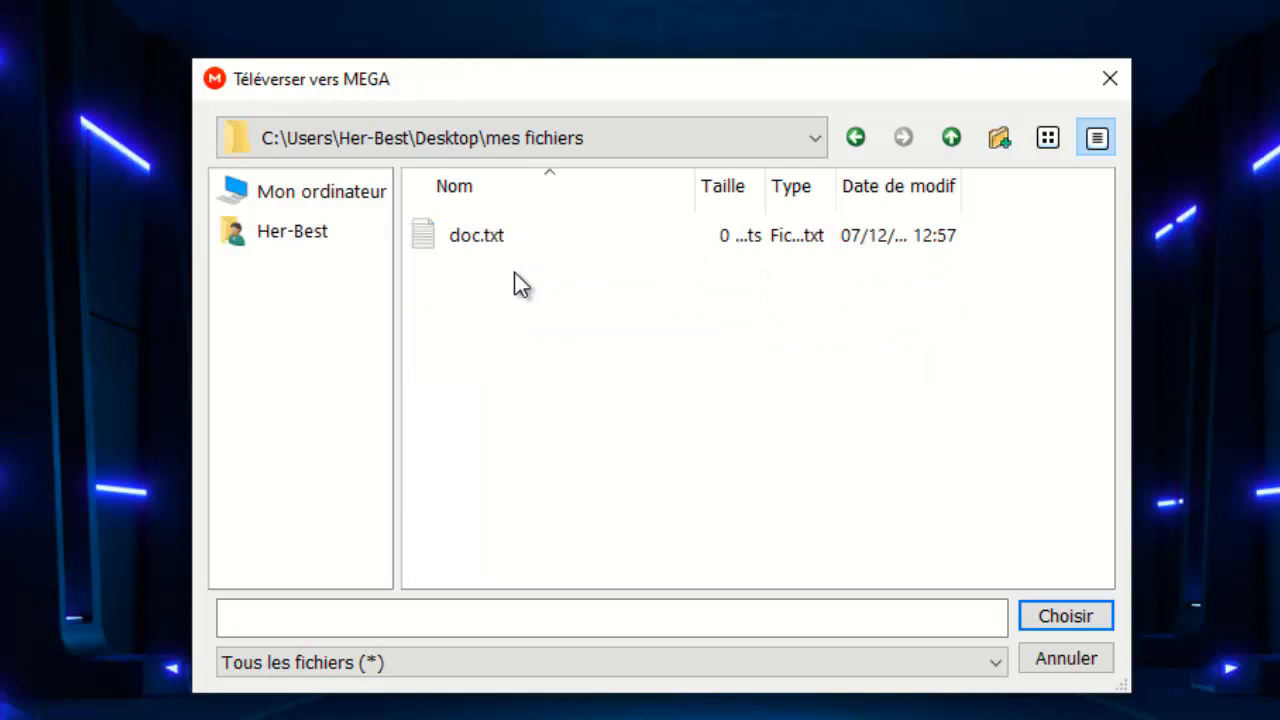
pyautogui.click(478, 250)
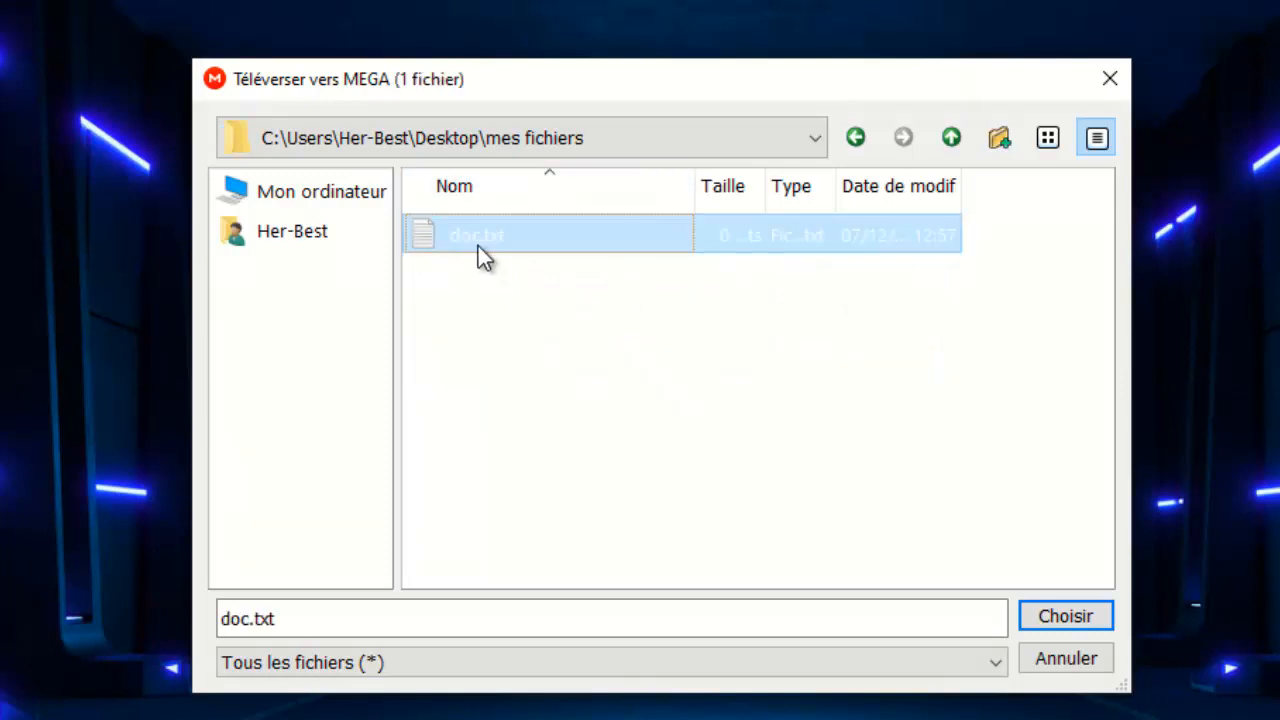
pyautogui.click(856, 140)
pyautogui.click(523, 280)
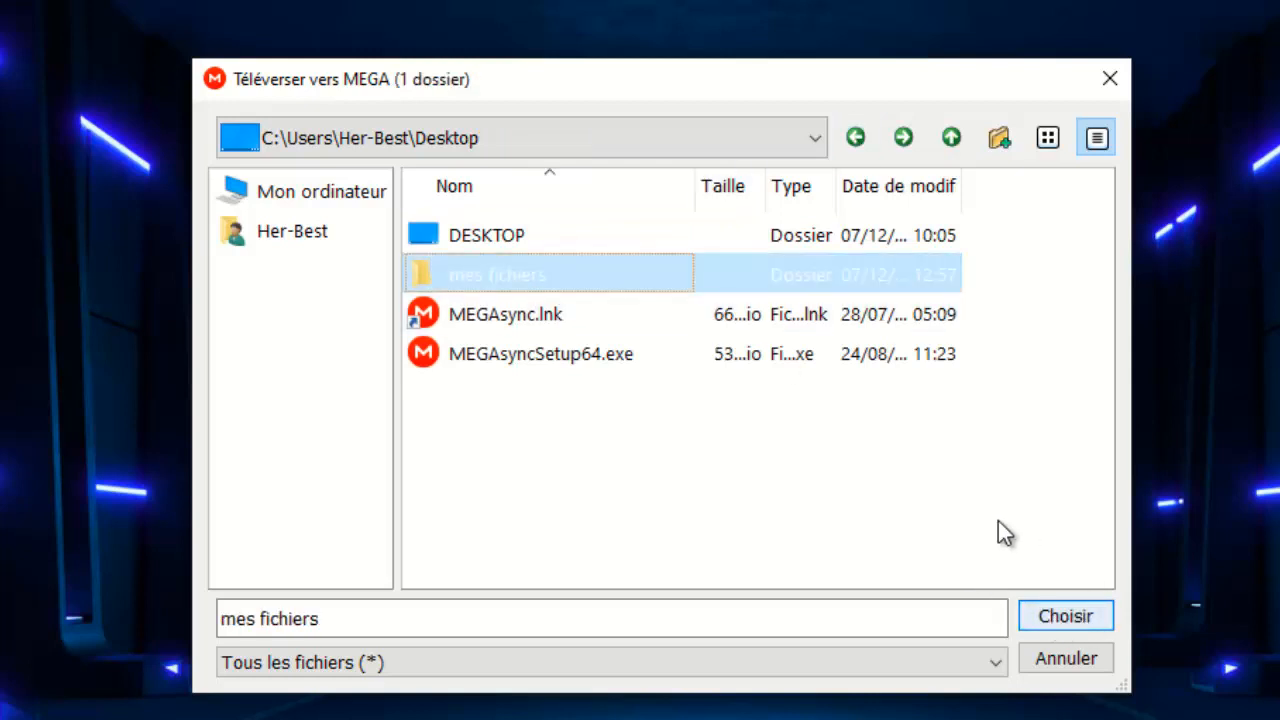
pyautogui.click(1078, 617)
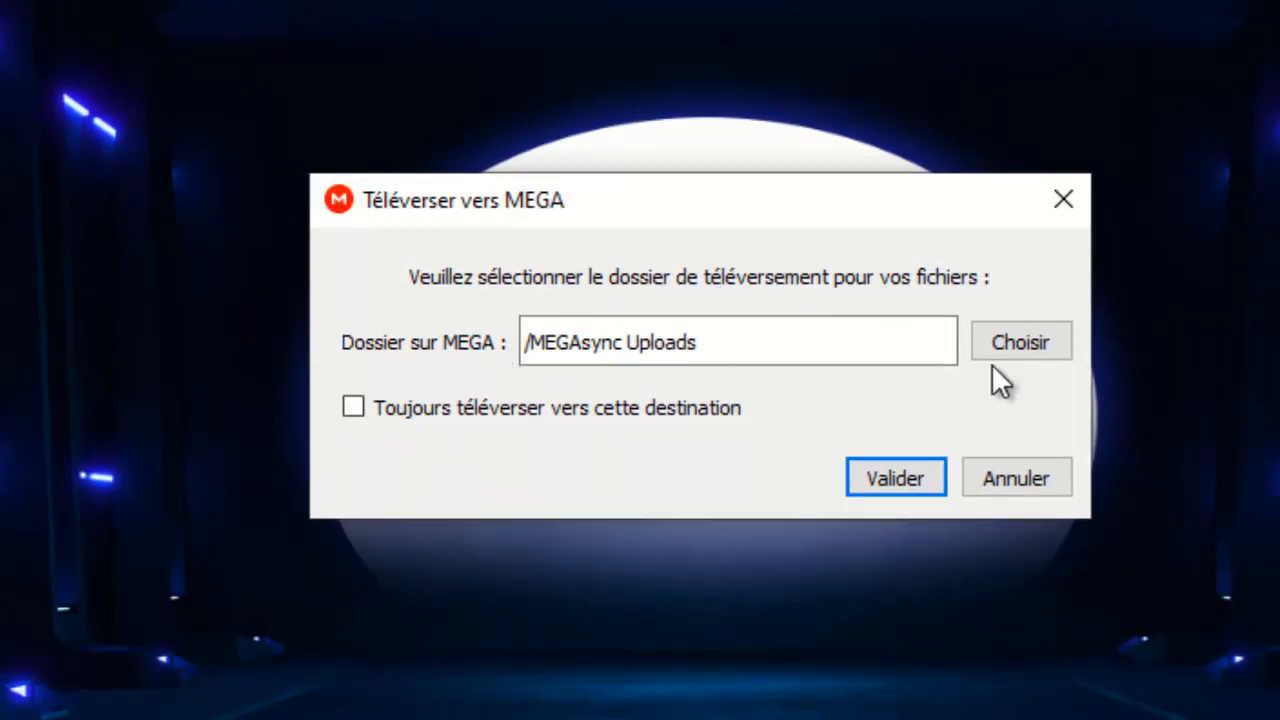
# Step: Add a new cloud folder 'sauvegarde' in the MEGA destination picker
pyautogui.click(1010, 338)
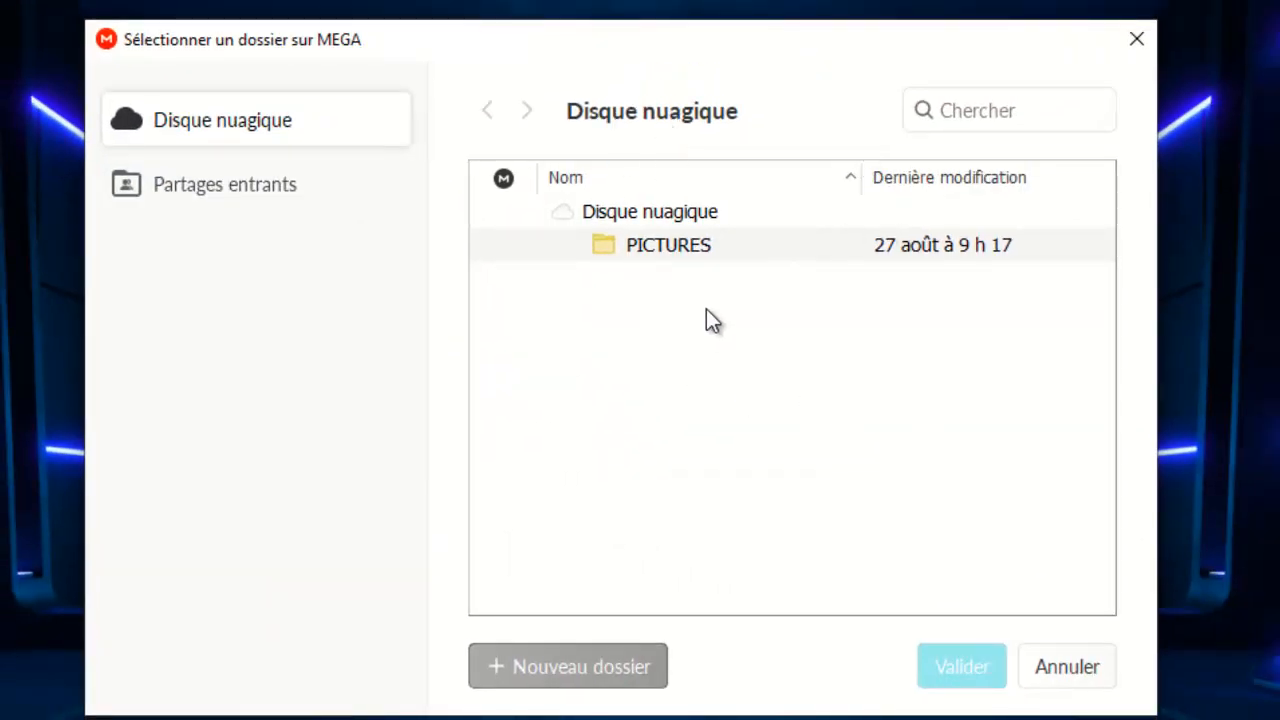
pyautogui.click(593, 677)
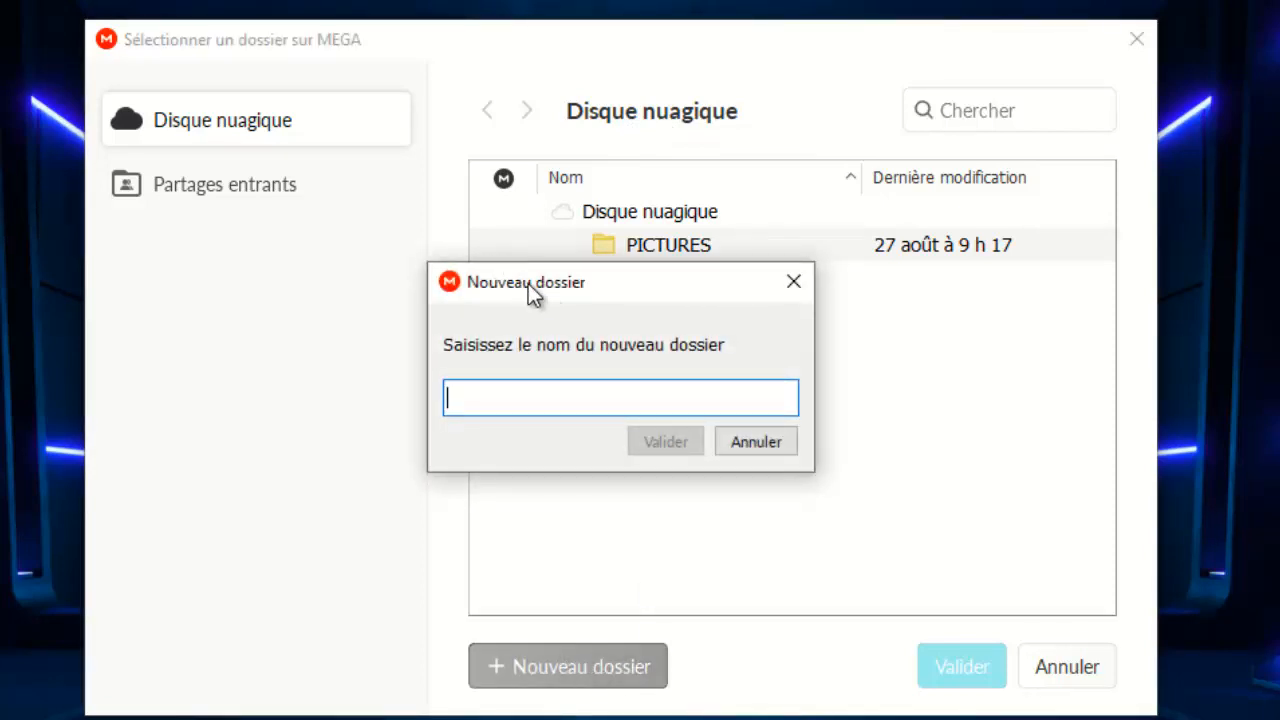
pyautogui.moveTo(532, 283); pyautogui.dragTo(537, 325)
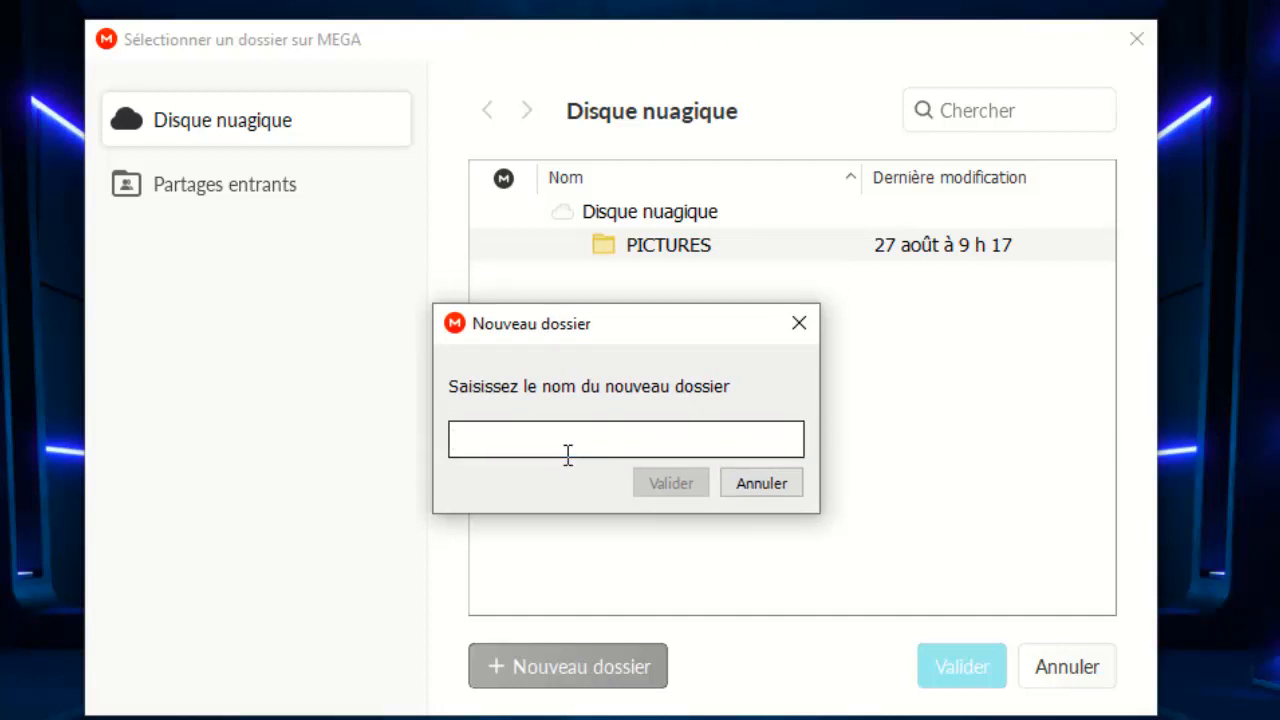
pyautogui.write('sauvegarde')
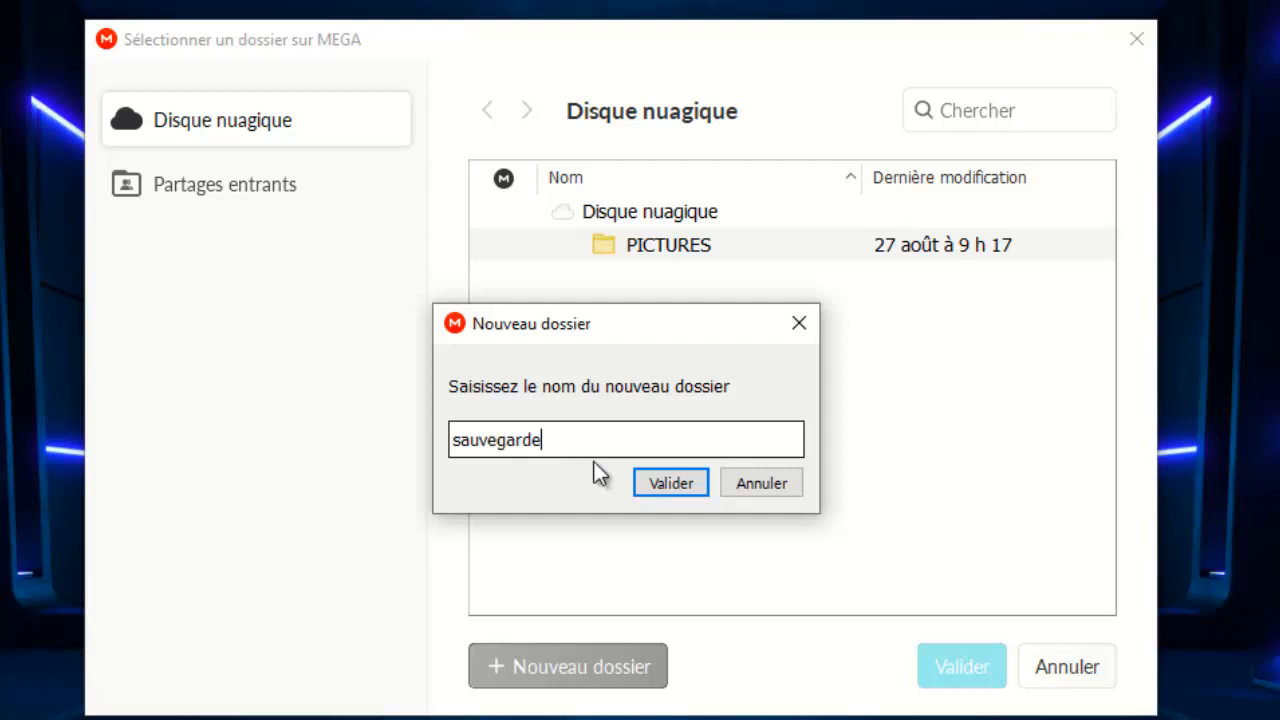
pyautogui.click(657, 485)
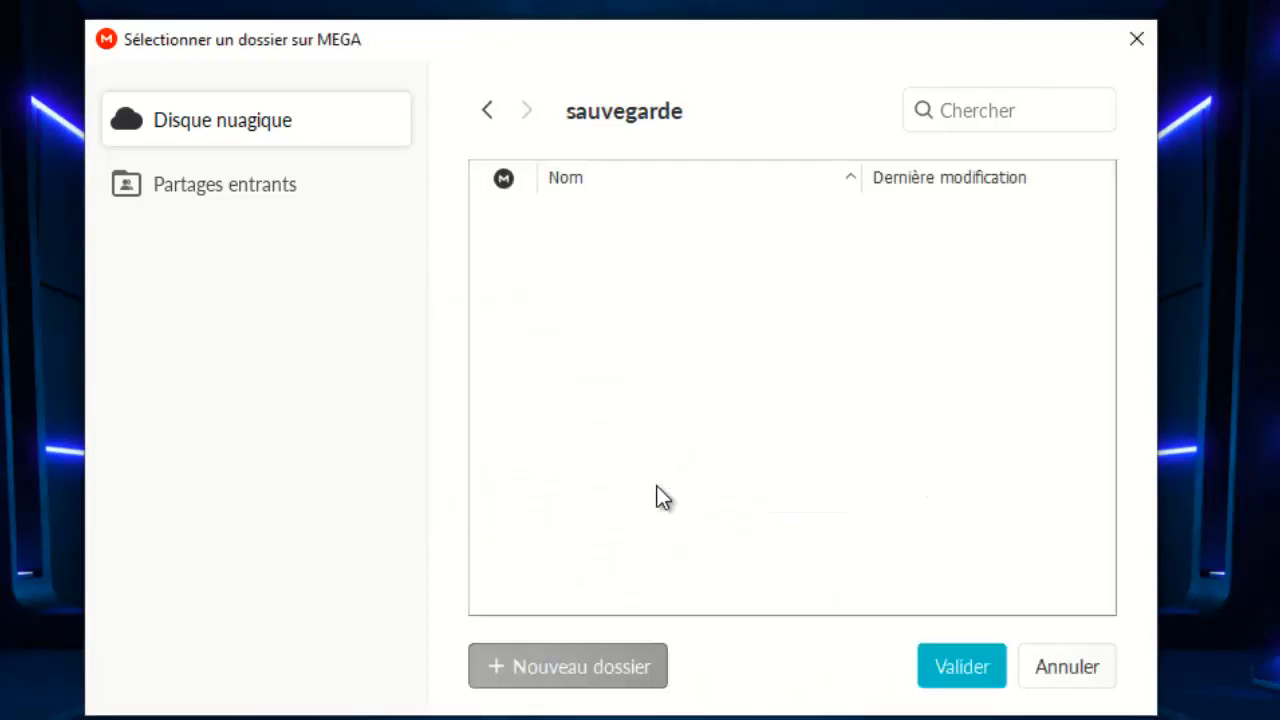